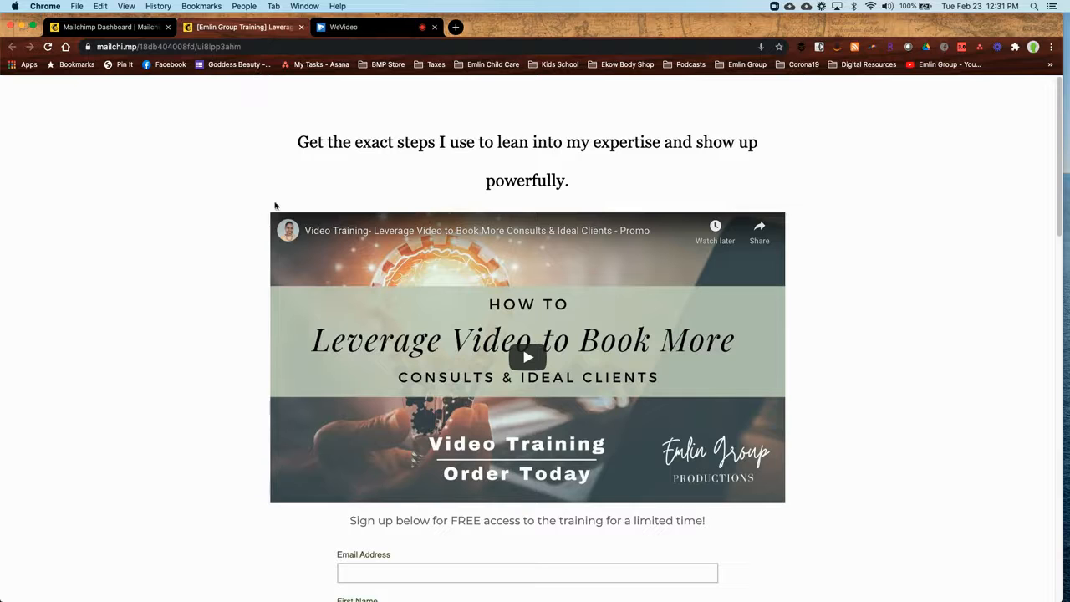
Examine the published training landing page's headline, promo video and sign-up form, briefly playing and pausing the video
scroll(229, 373, "down", 1)
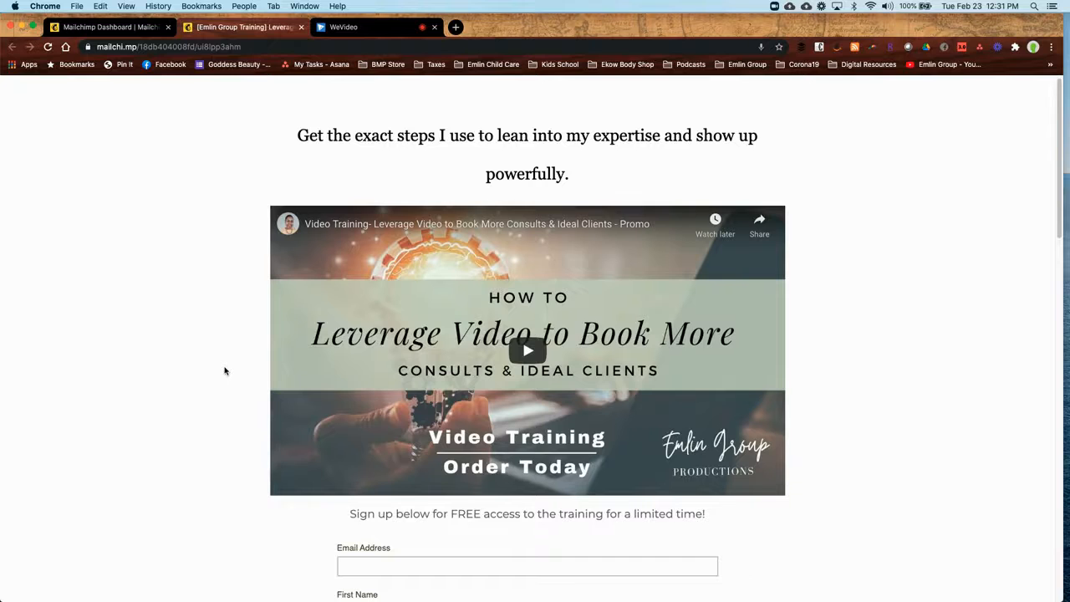
scroll(224, 370, "down", 1)
scroll(224, 370, "down", 2)
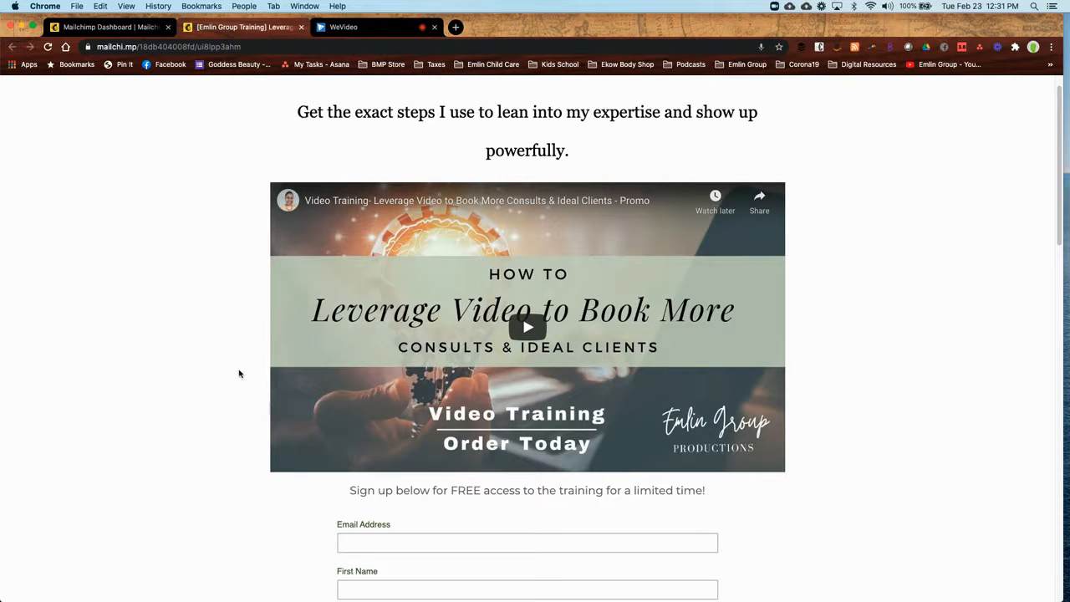
scroll(237, 376, "down", 2)
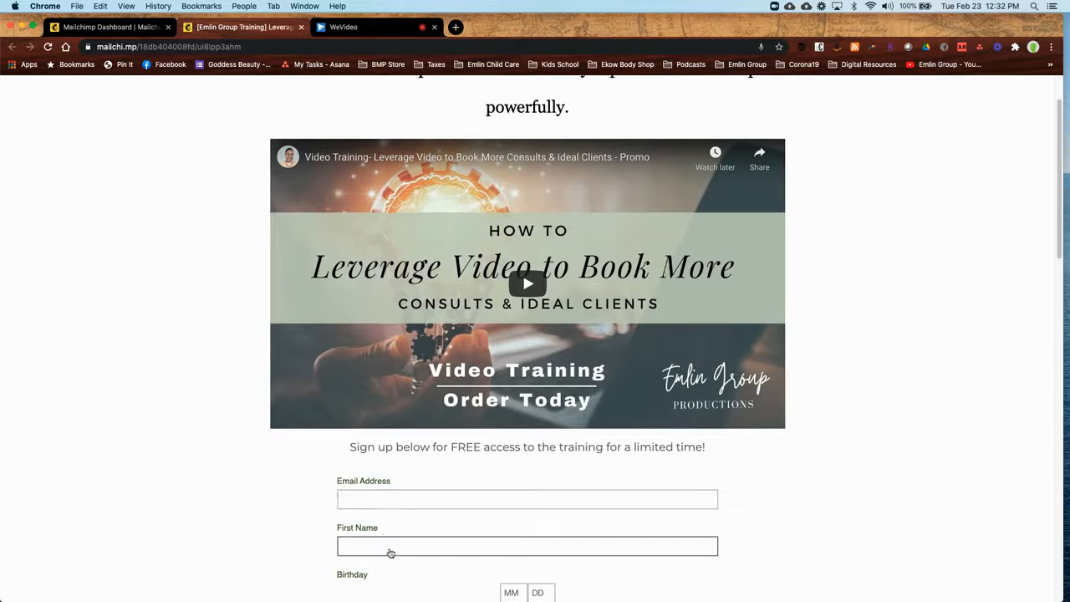
scroll(389, 510, "down", 1)
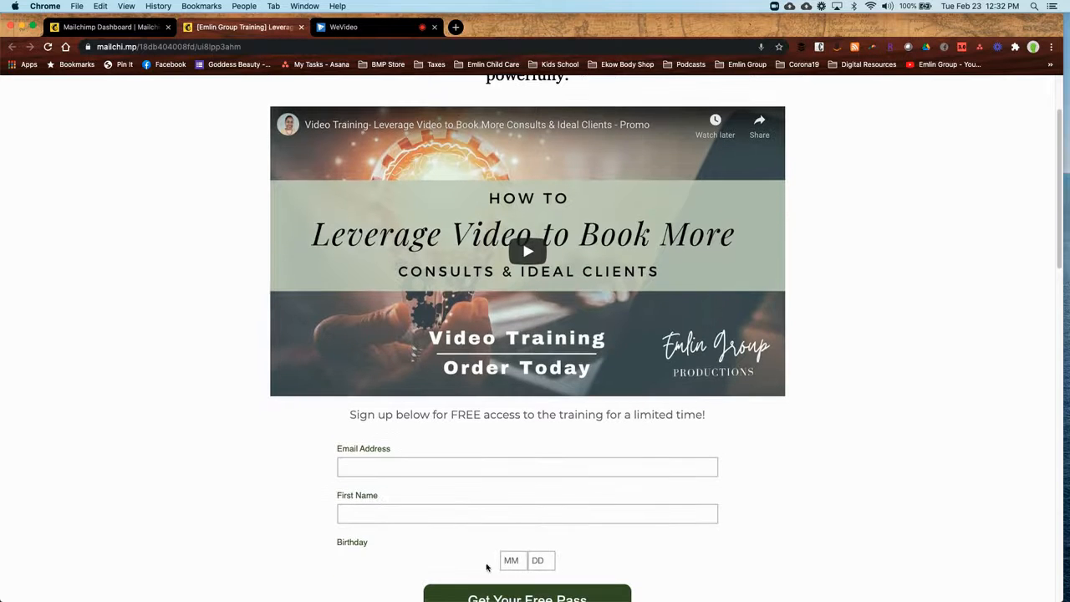
scroll(639, 554, "down", 1)
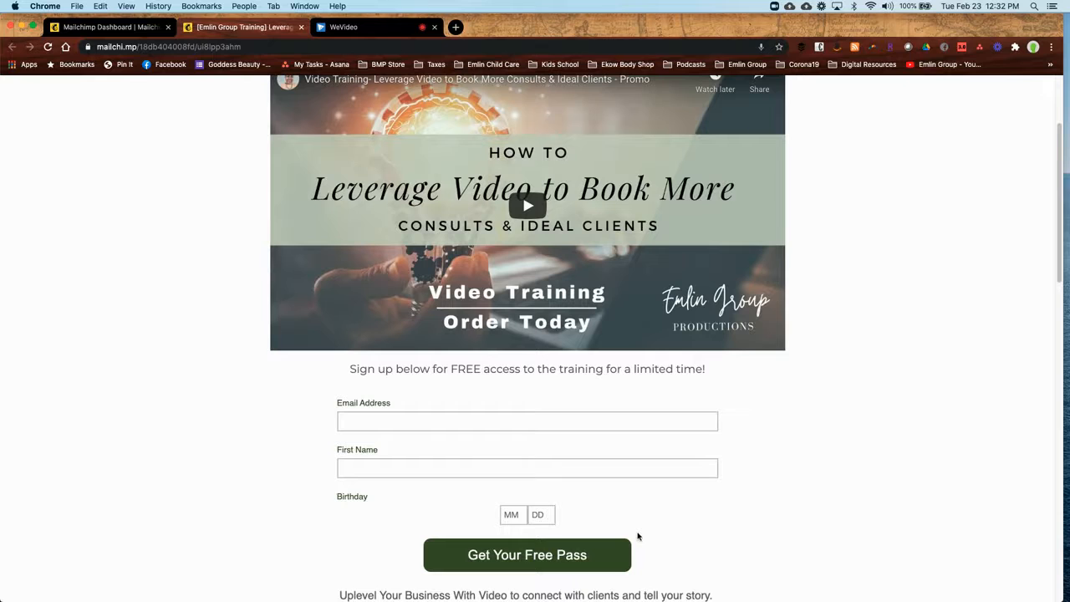
left_click(645, 505)
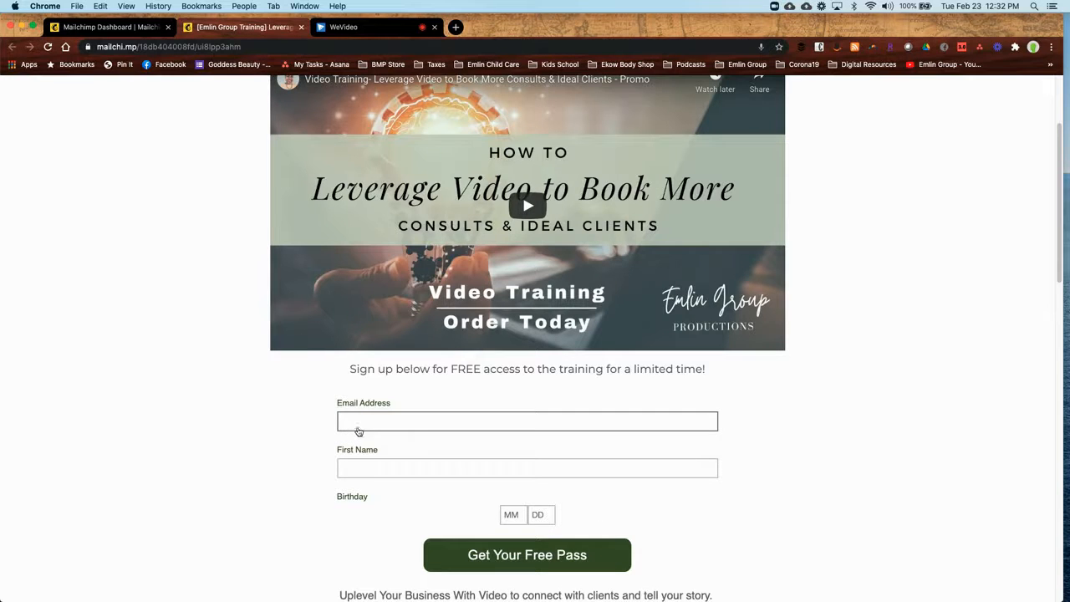
left_click(527, 209)
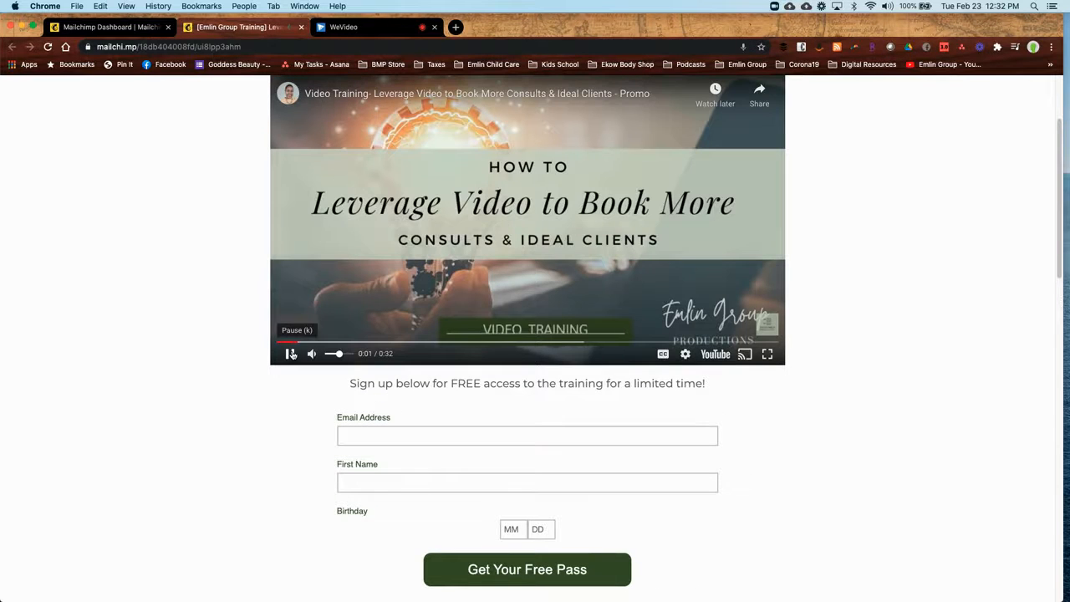
left_click(291, 353)
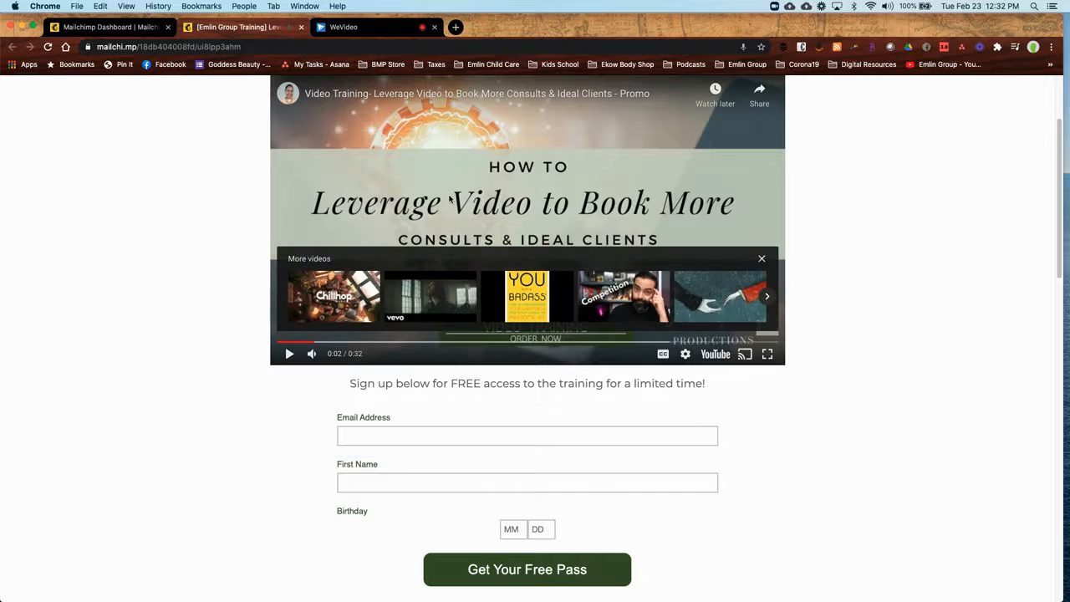
Examine the rest of the published landing page, including the training description, promo image, About Us section and social links
scroll(841, 275, "up", 1)
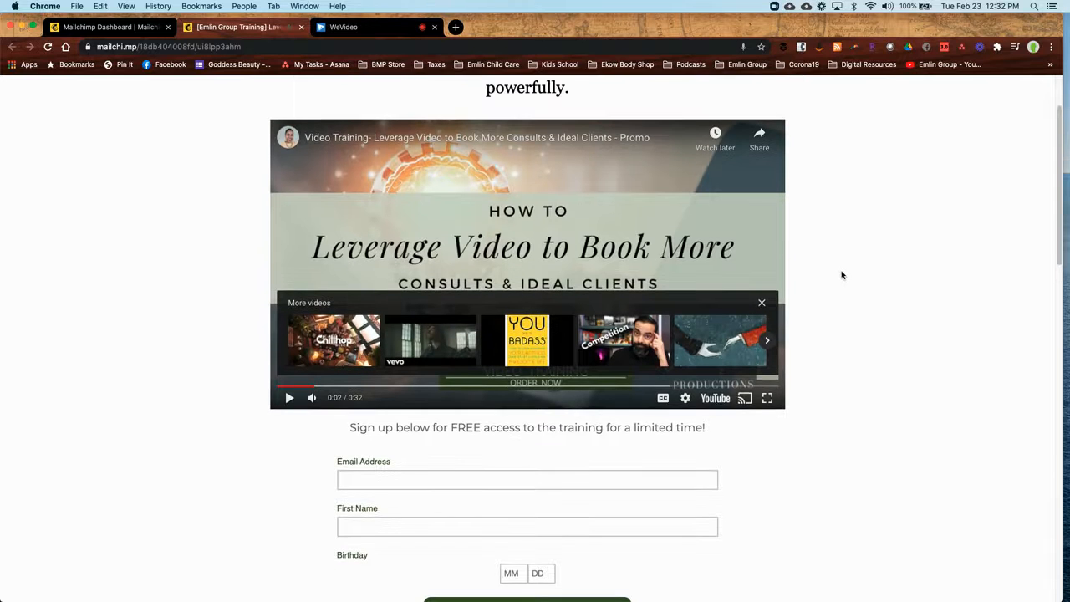
scroll(840, 326, "down", 2)
scroll(839, 343, "down", 5)
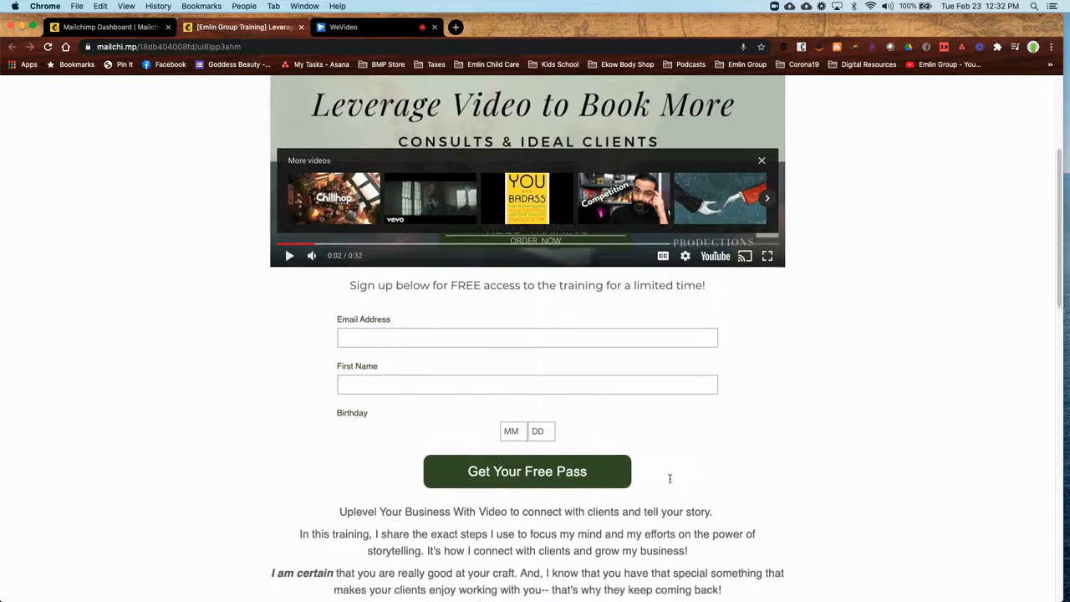
scroll(609, 449, "down", 8)
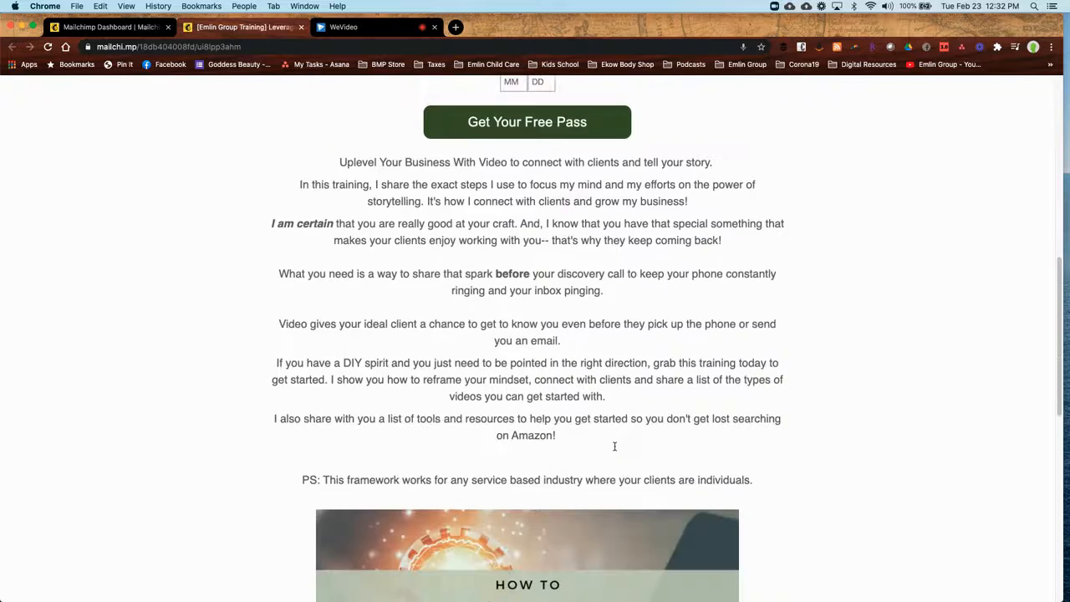
scroll(621, 444, "down", 5)
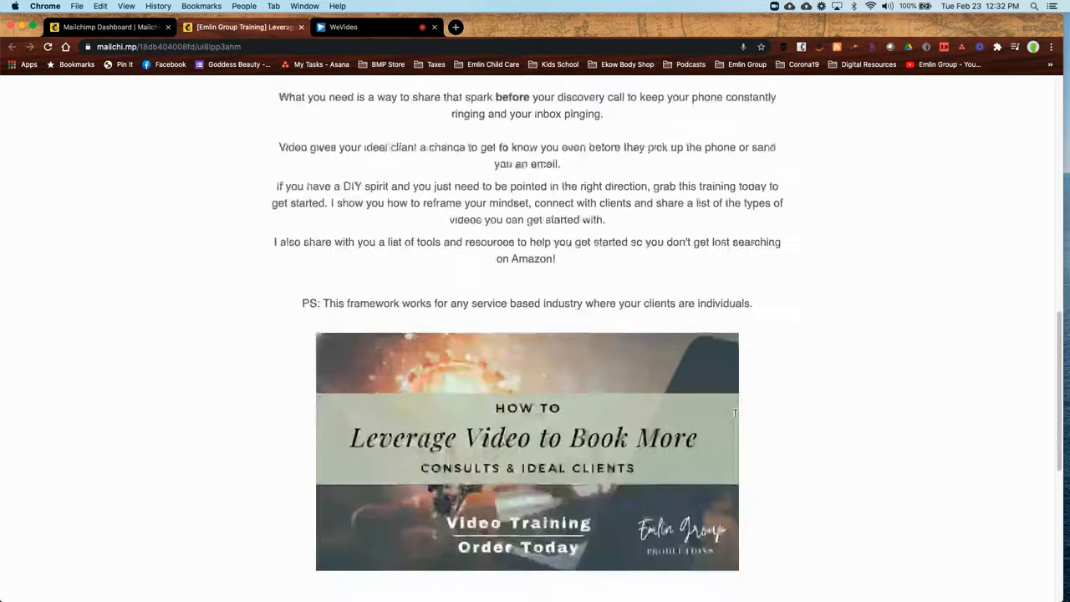
scroll(736, 417, "down", 1)
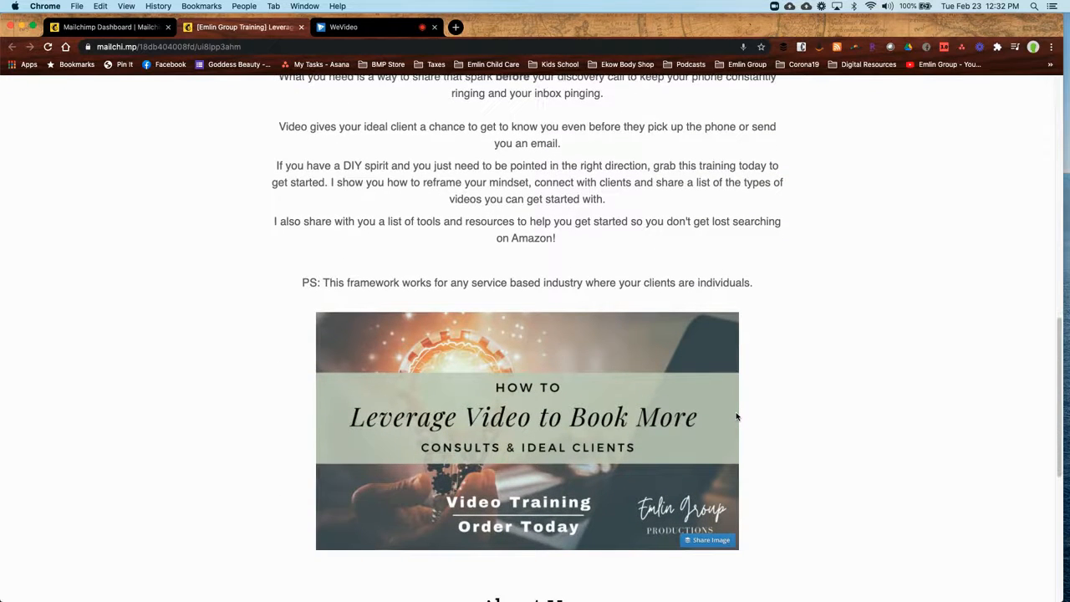
scroll(736, 417, "down", 3)
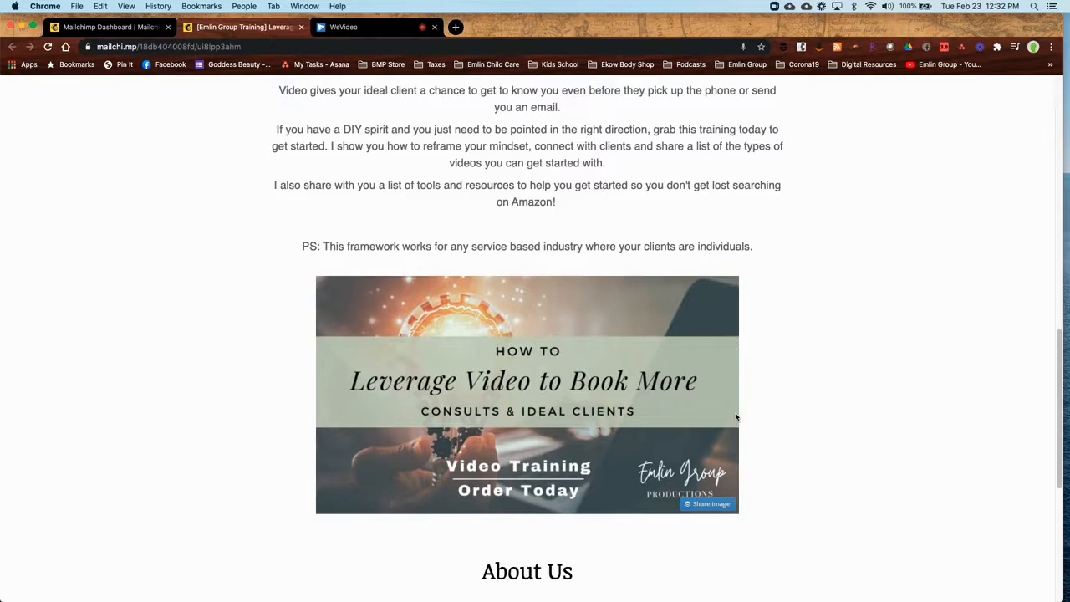
scroll(736, 417, "down", 10)
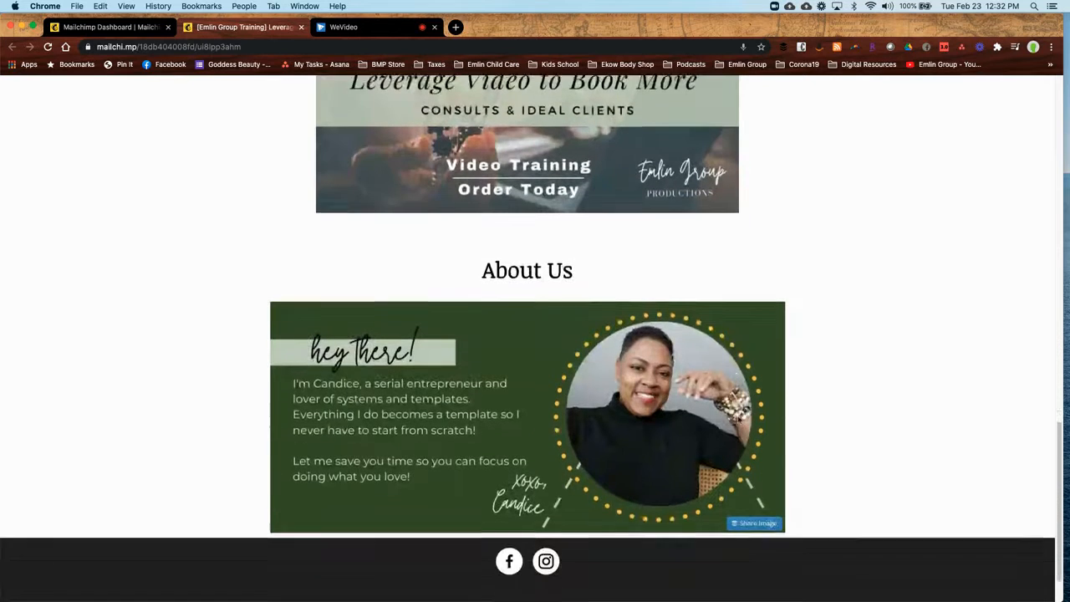
scroll(736, 417, "down", 1)
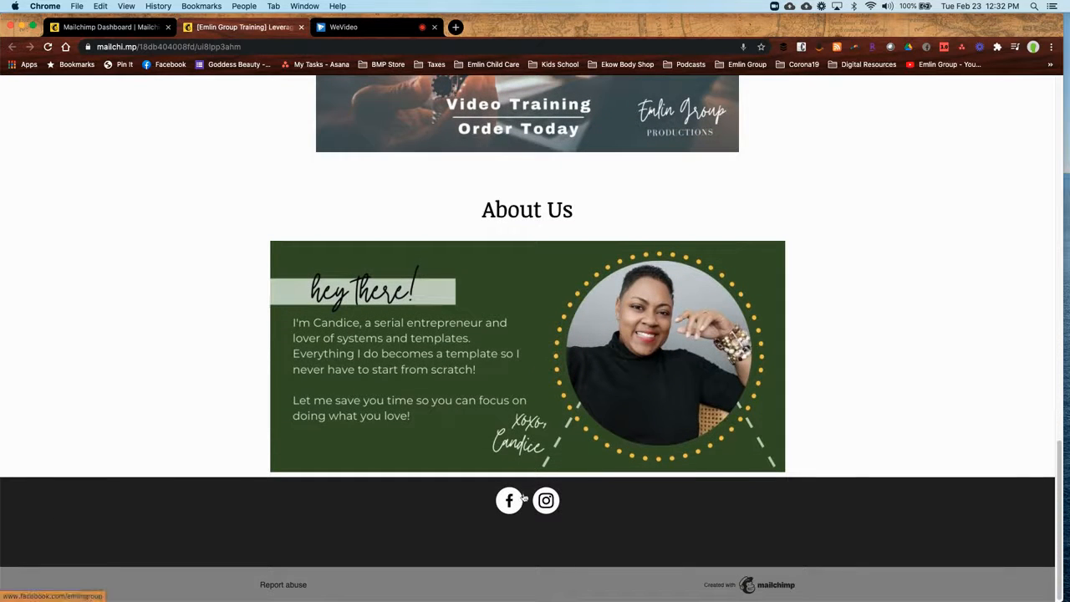
scroll(875, 389, "up", 8)
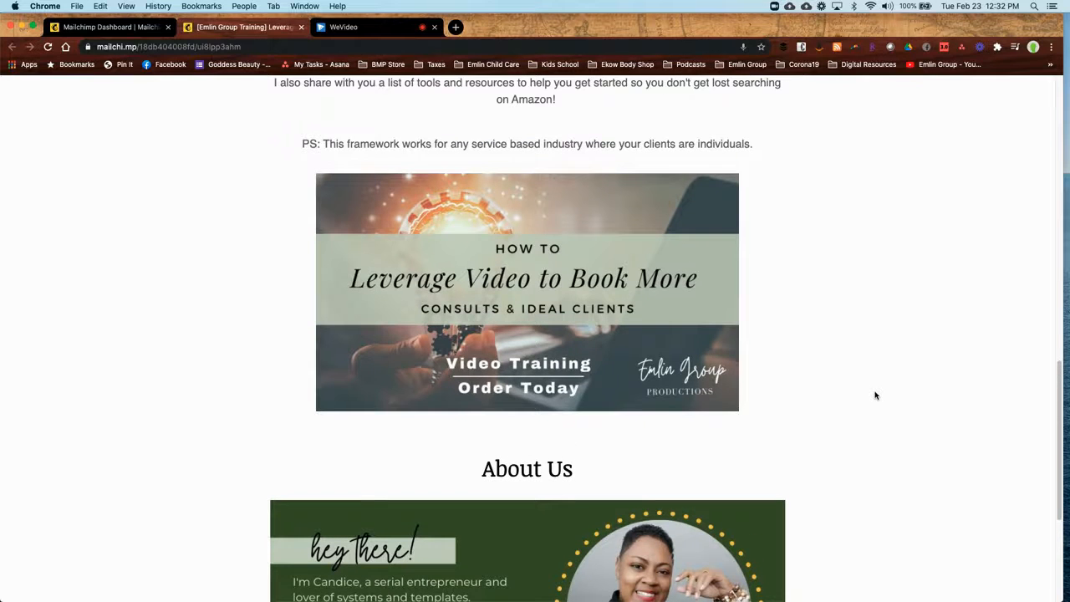
scroll(875, 393, "down", 1)
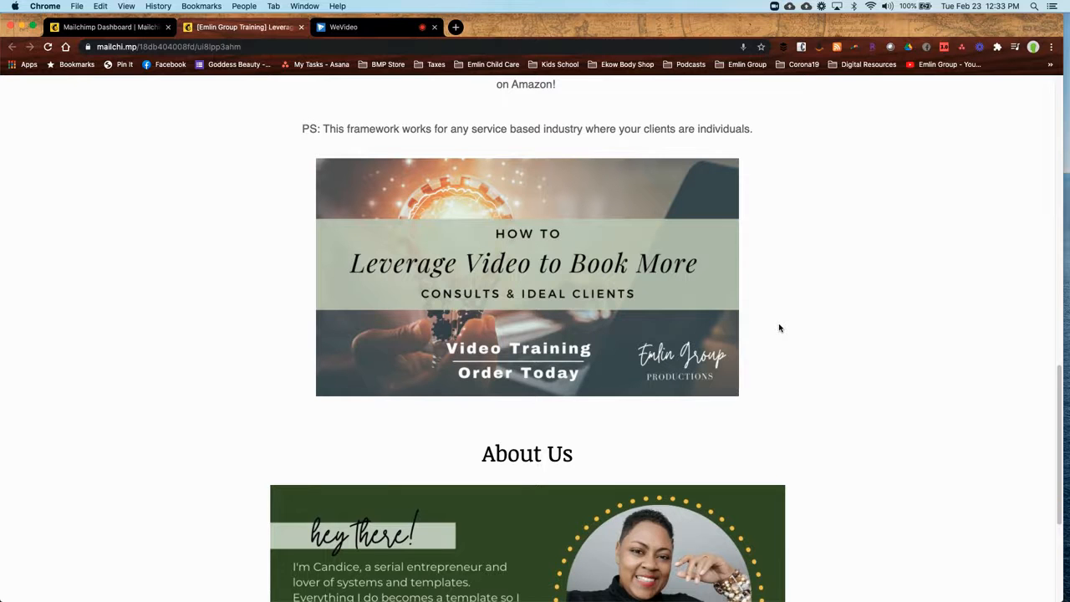
scroll(776, 330, "up", 5)
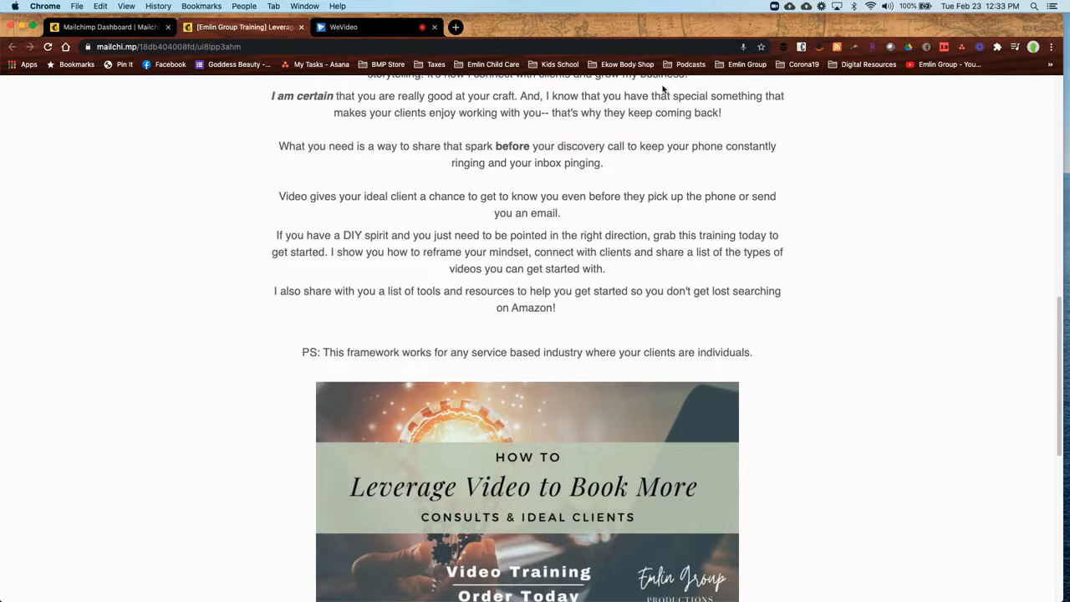
scroll(174, 148, "up", 10)
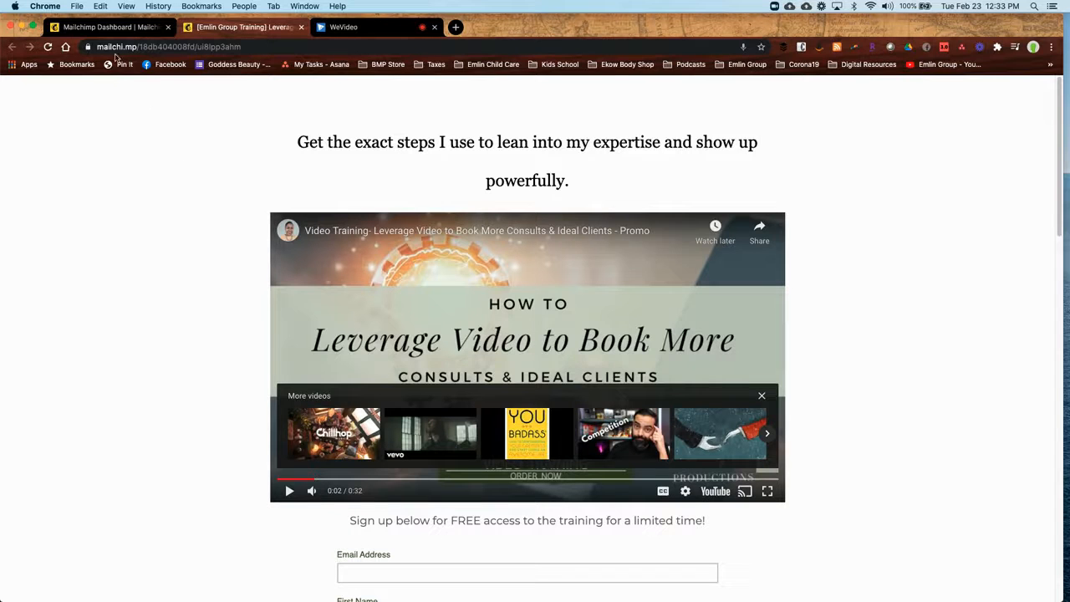
Switch to the Mailchimp dashboard and start a new campaign of the Landing page type
left_click(104, 29)
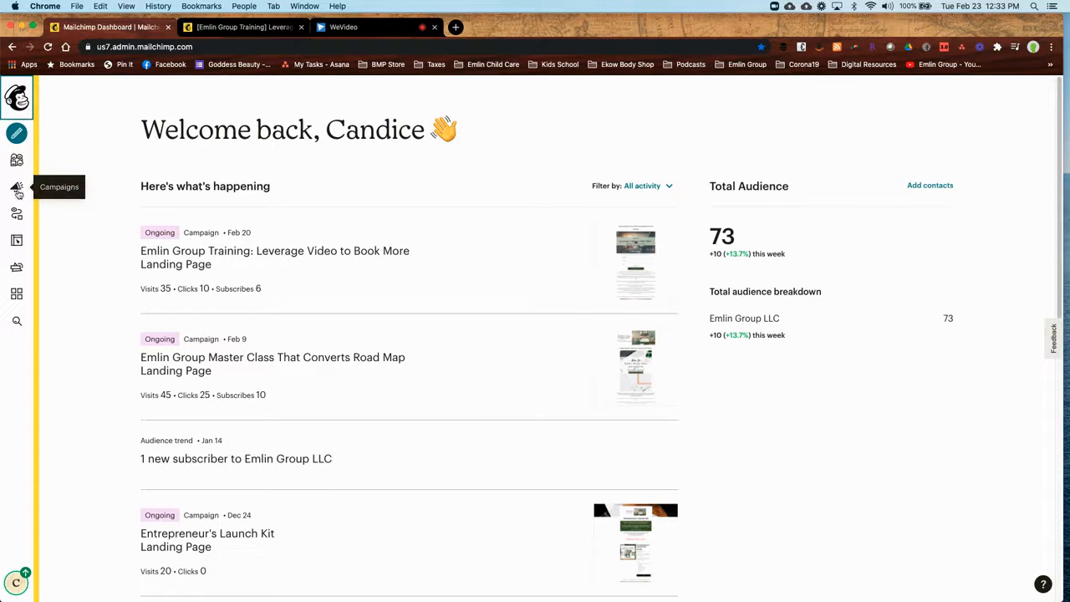
left_click(17, 189)
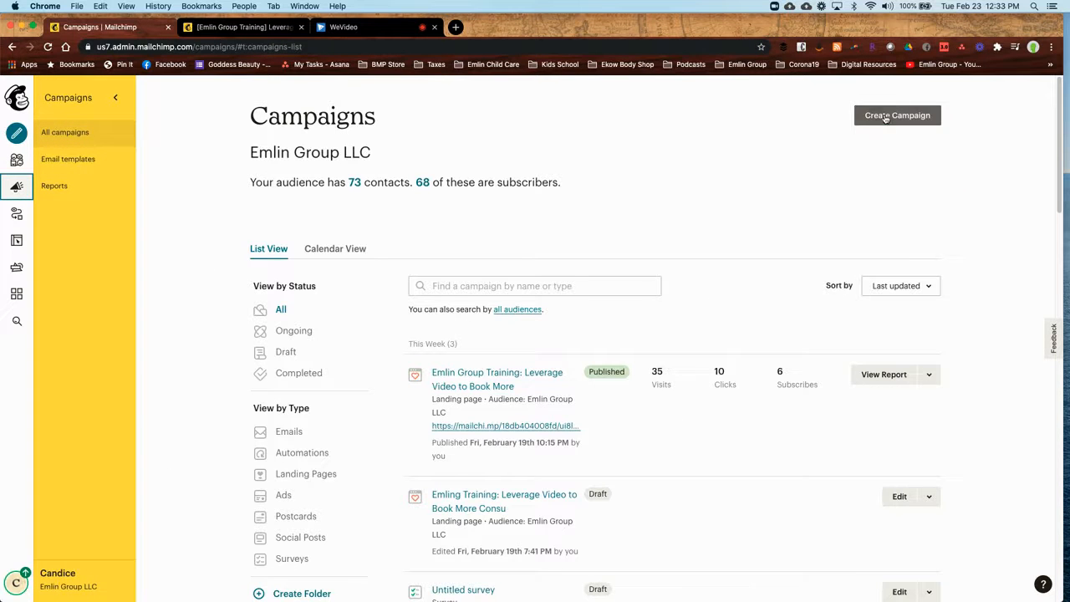
left_click(884, 117)
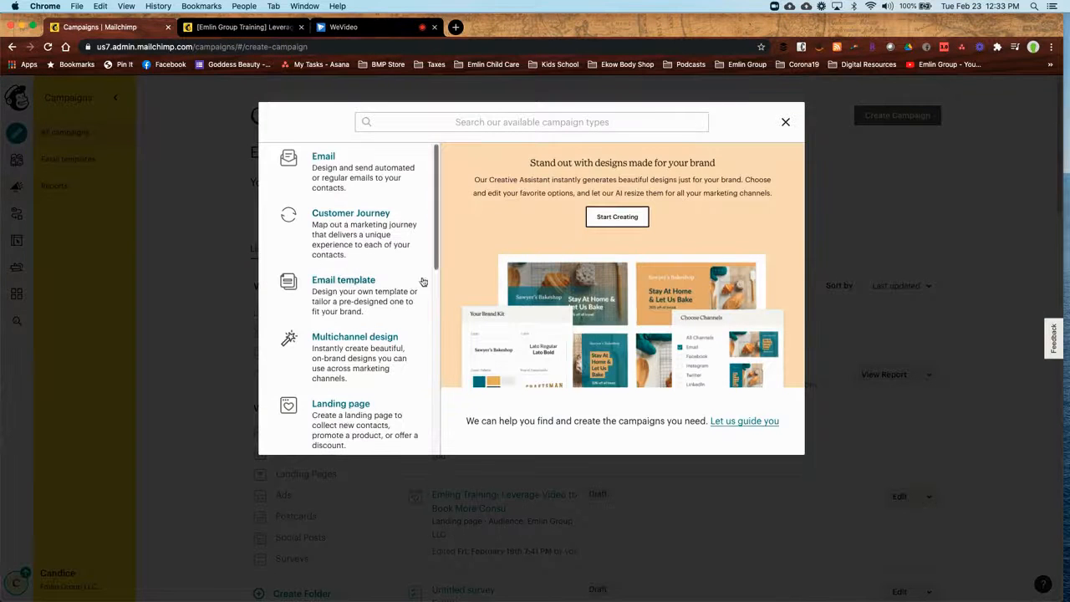
scroll(341, 305, "down", 2)
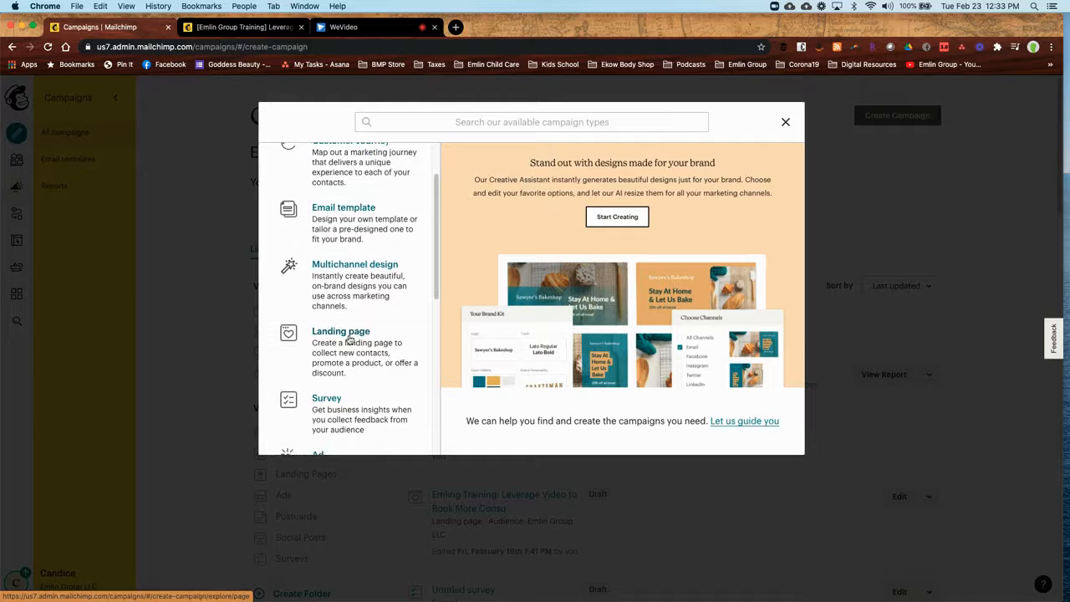
left_click(348, 334)
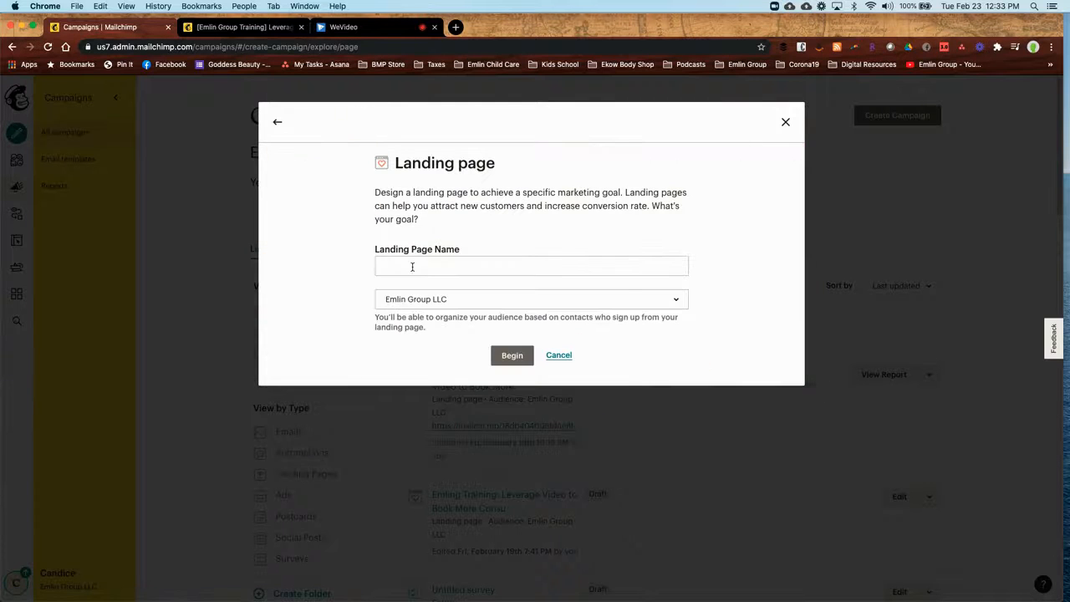
Name the landing page "Test Landing Page" and start it from the Simple Lead Generation template
left_click(412, 266)
type("Test Landing Page")
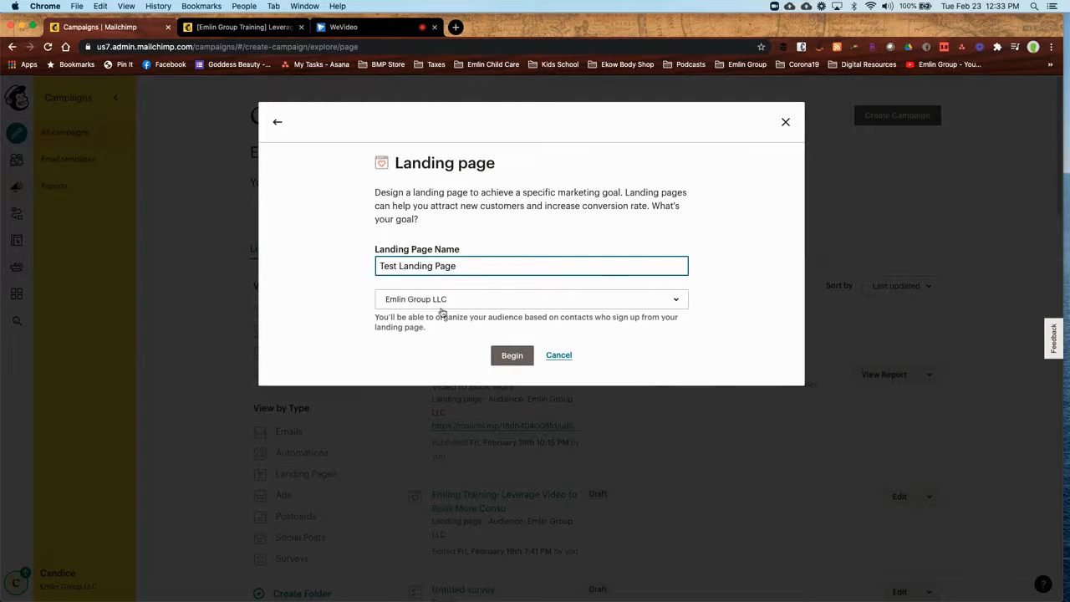
left_click(507, 359)
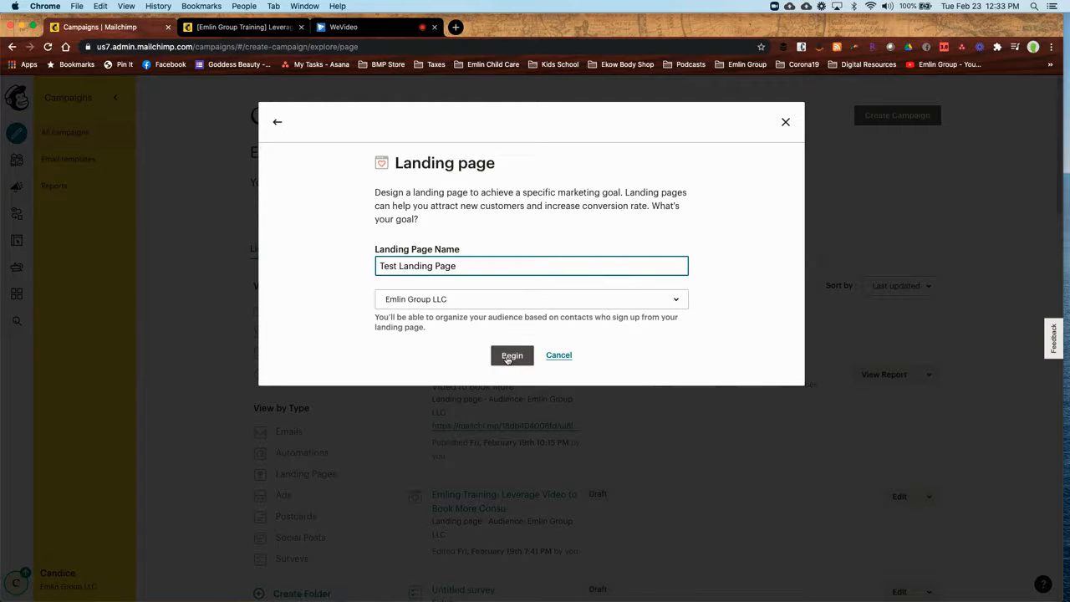
left_click(507, 356)
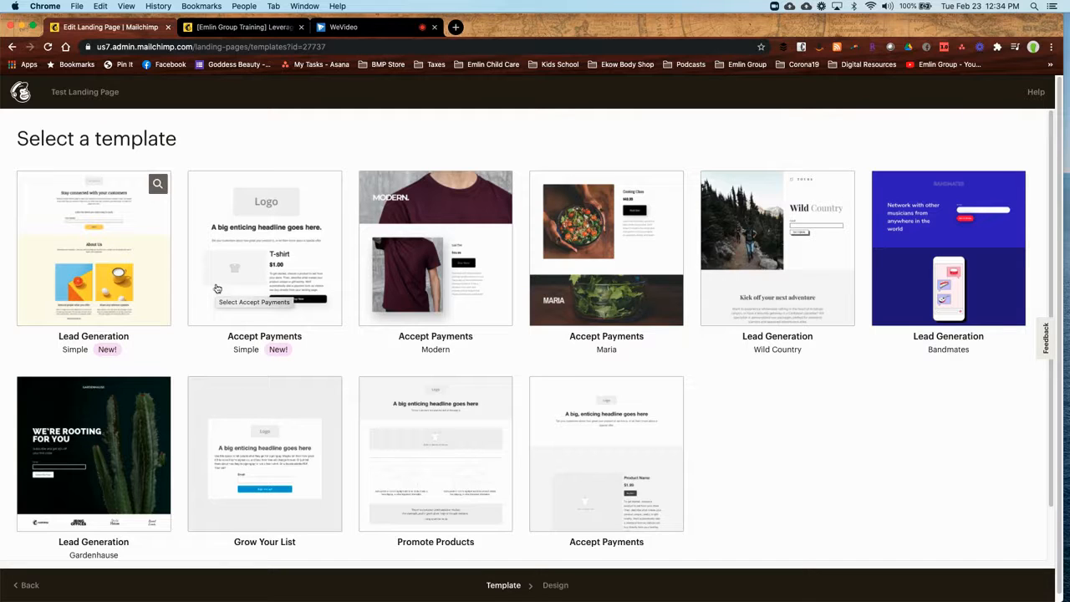
left_click(227, 257)
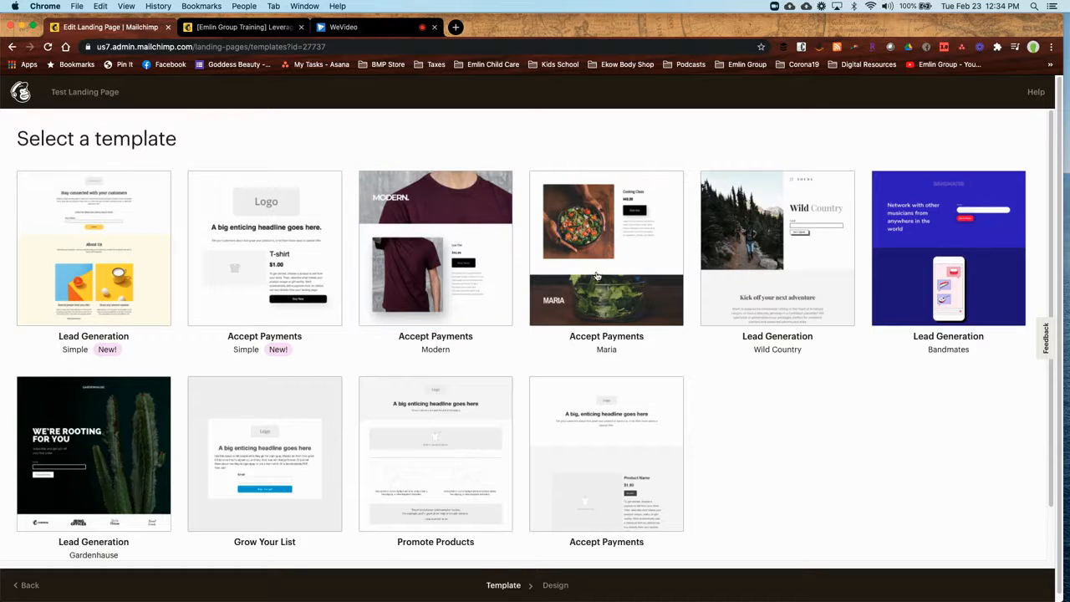
left_click(151, 282)
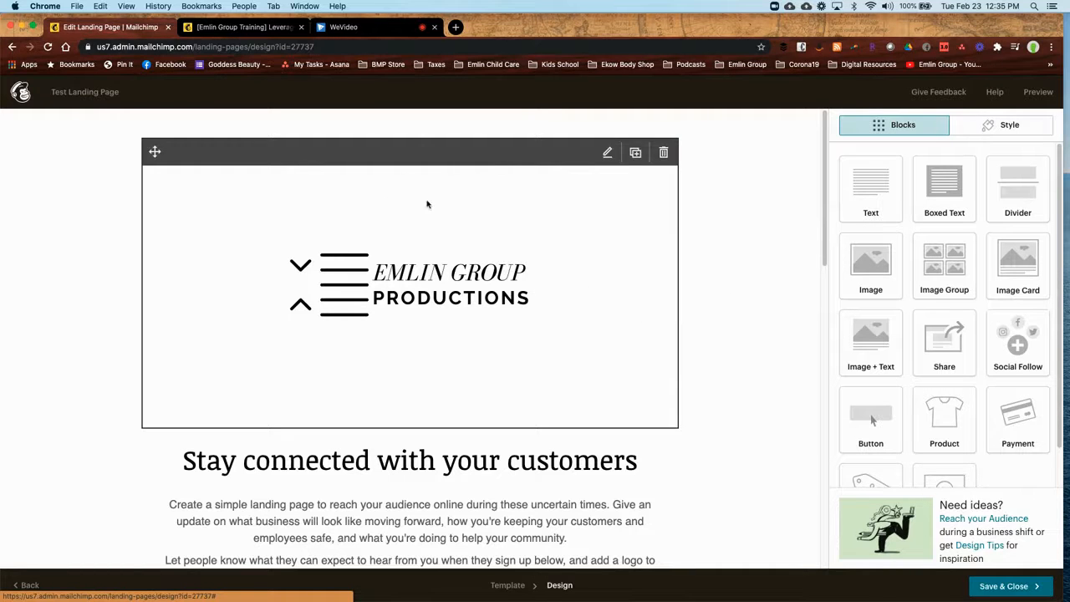
Try moving the logo image block below the heading text and back above it
left_click_drag(153, 152, 147, 412)
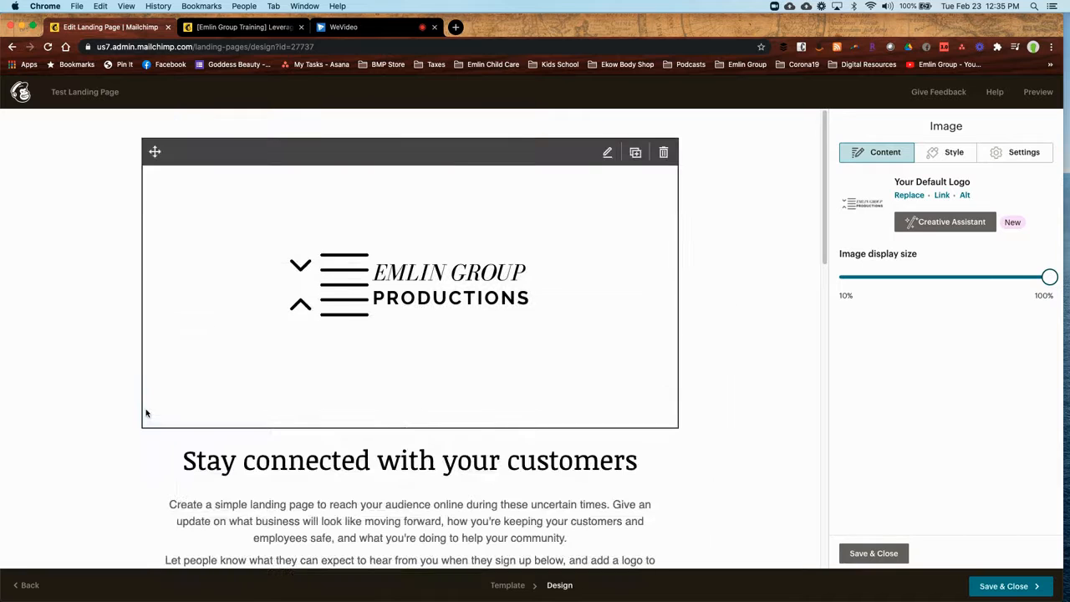
mouse_move(153, 452)
left_click_drag(154, 452, 148, 120)
mouse_move(153, 448)
left_click_drag(153, 449, 143, 137)
Delete the default logo image block above the "Stay connected with your customers" heading
mouse_move(642, 171)
left_click(660, 155)
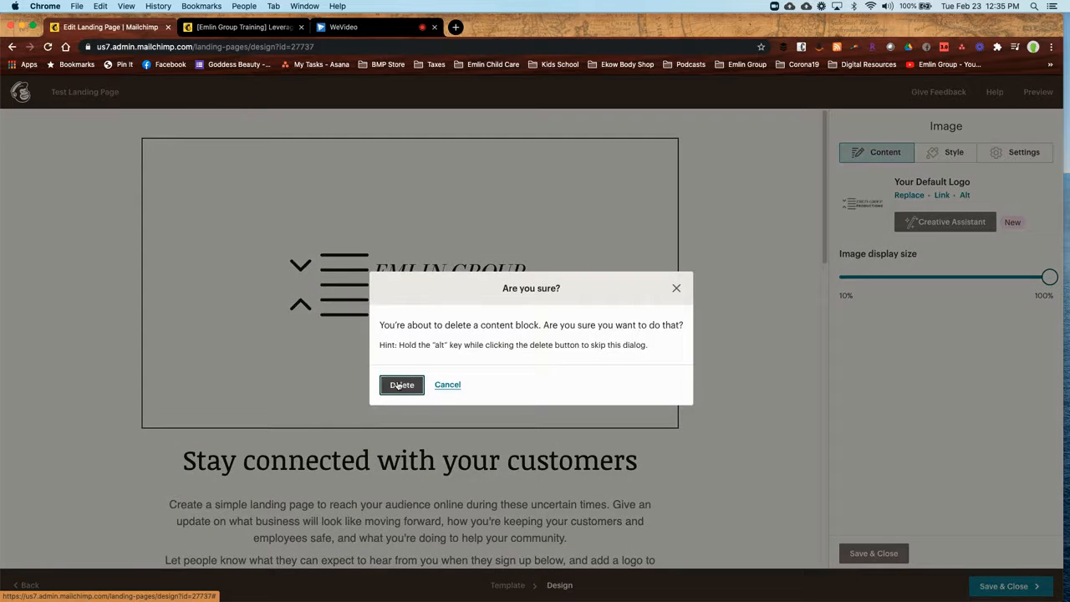
left_click(401, 385)
Open the signup form block's content options, below the "Collect the details you need to stay in touch" text
left_click(410, 358)
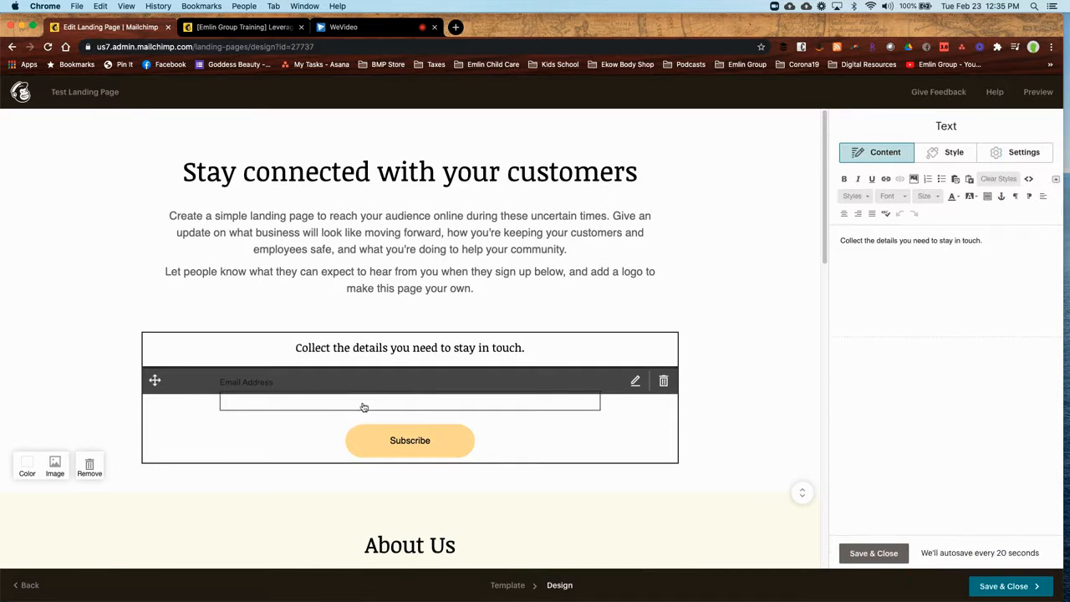
left_click(365, 377)
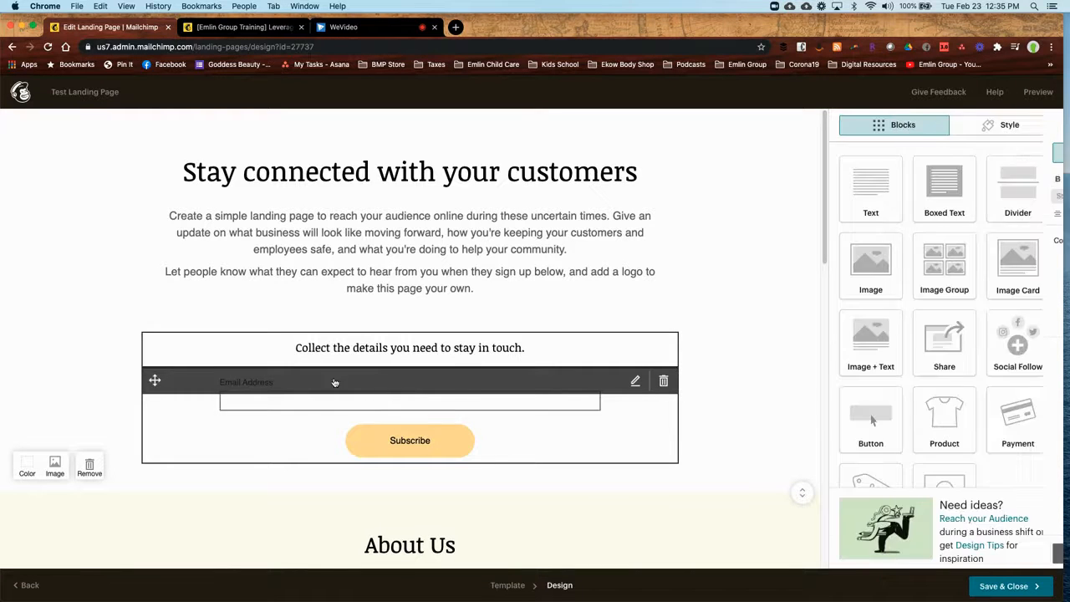
left_click(288, 404)
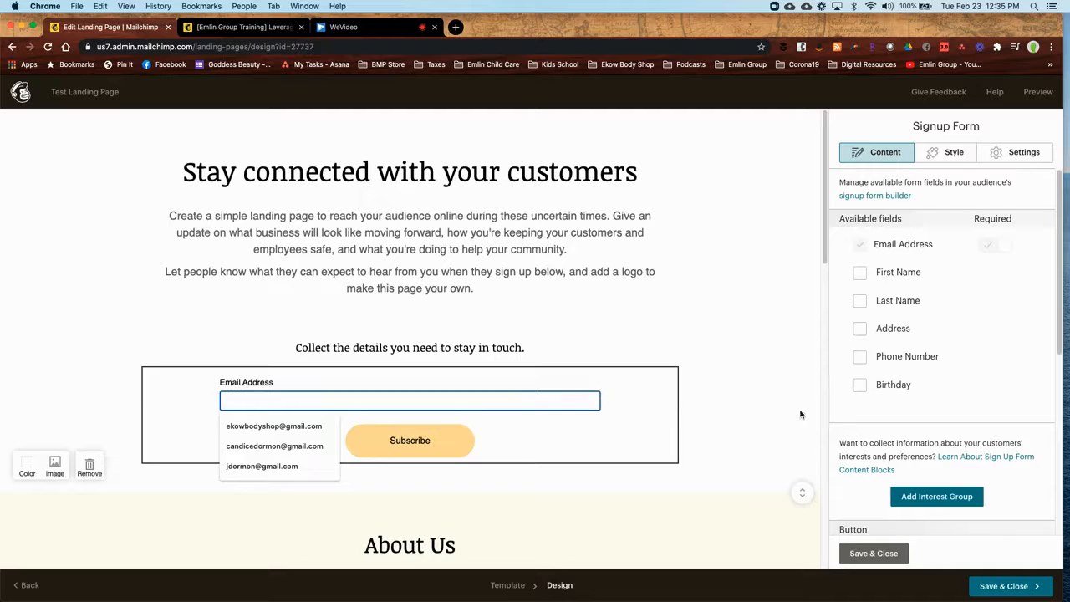
Add the First Name and Last Name fields to the signup form, remove First Name again, and save the block
left_click(860, 276)
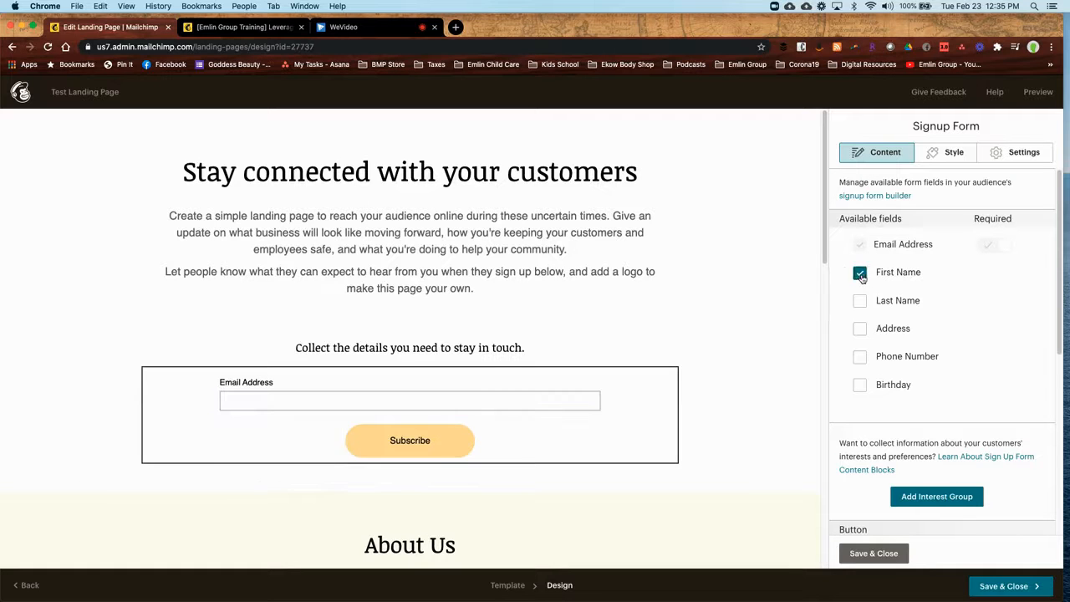
left_click(861, 303)
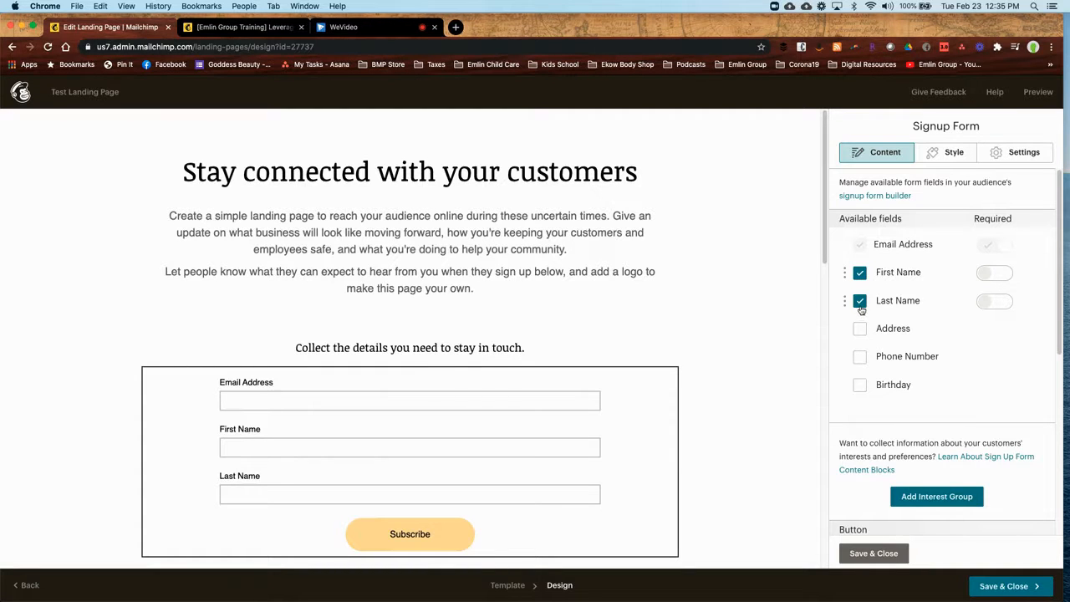
left_click(859, 279)
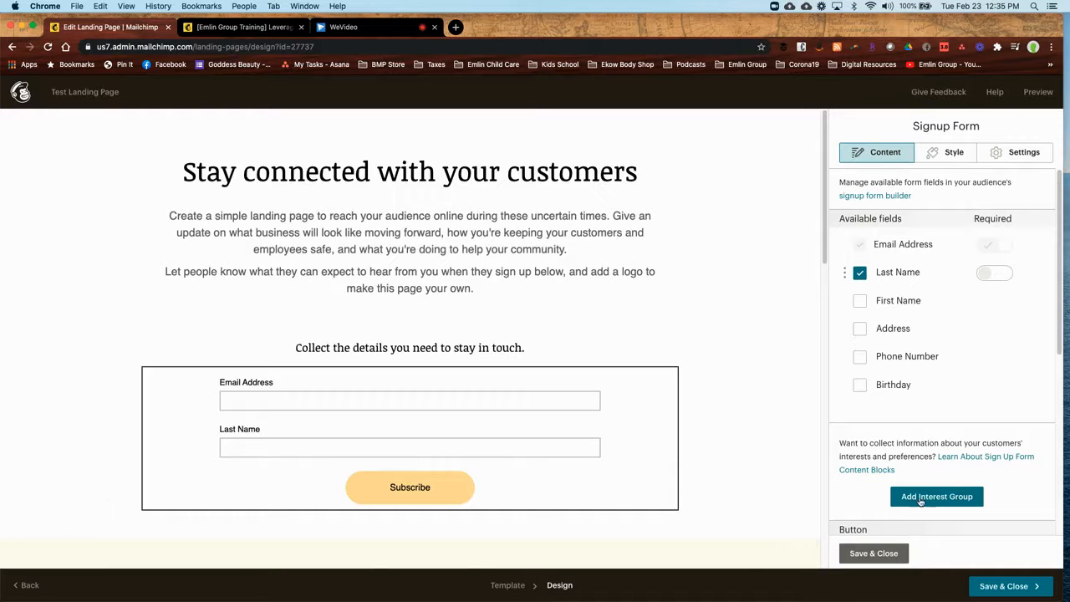
left_click(877, 552)
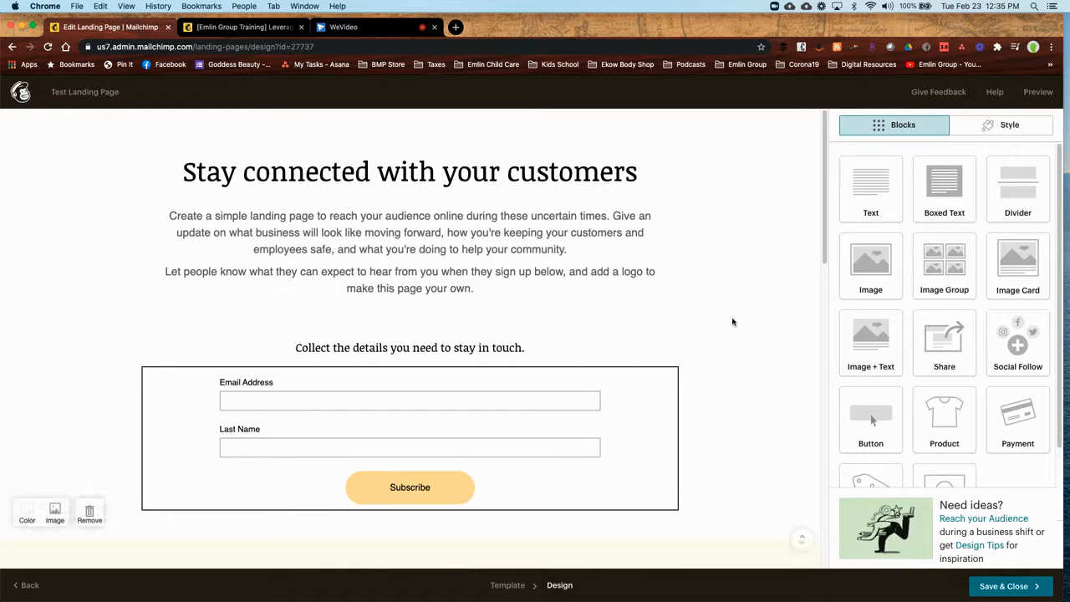
Reopen the signup form block, add the Birthday and Phone Number fields, and save it
scroll(717, 331, "down", 1)
left_click(607, 395)
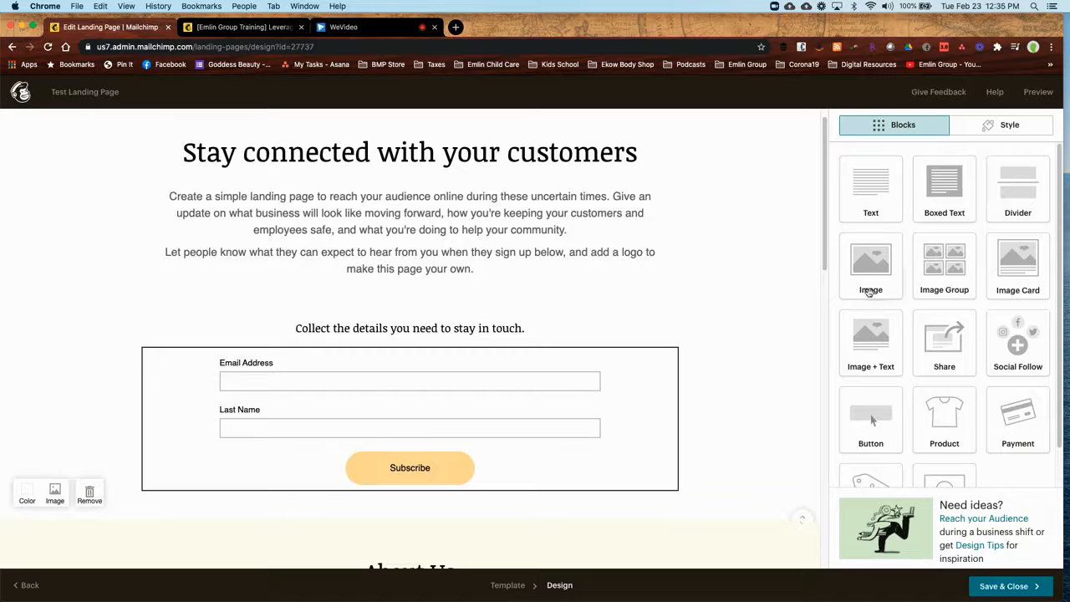
left_click(860, 386)
left_click(860, 386)
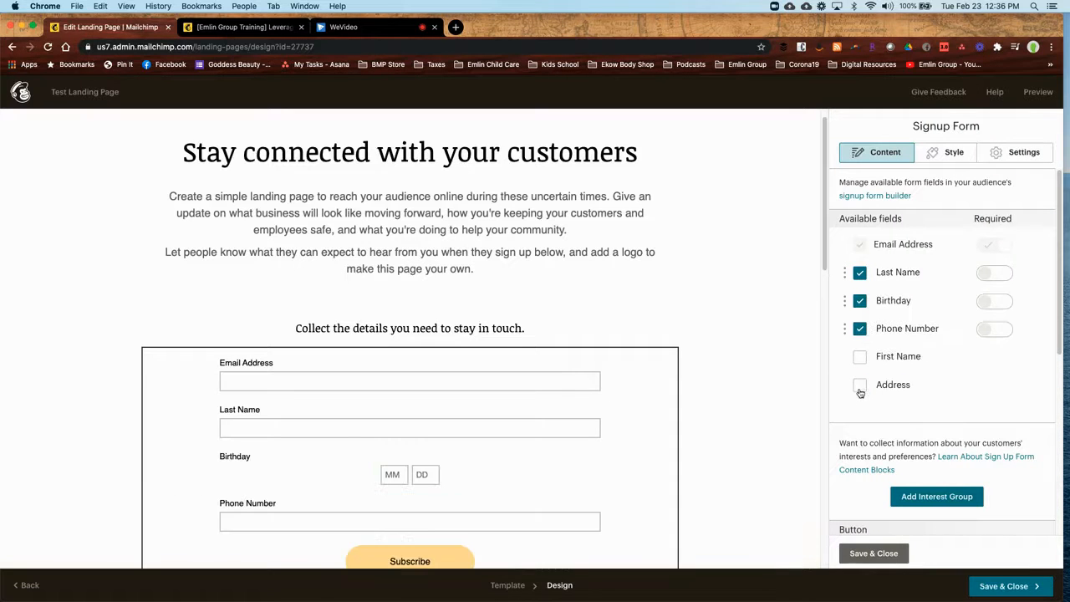
left_click(873, 554)
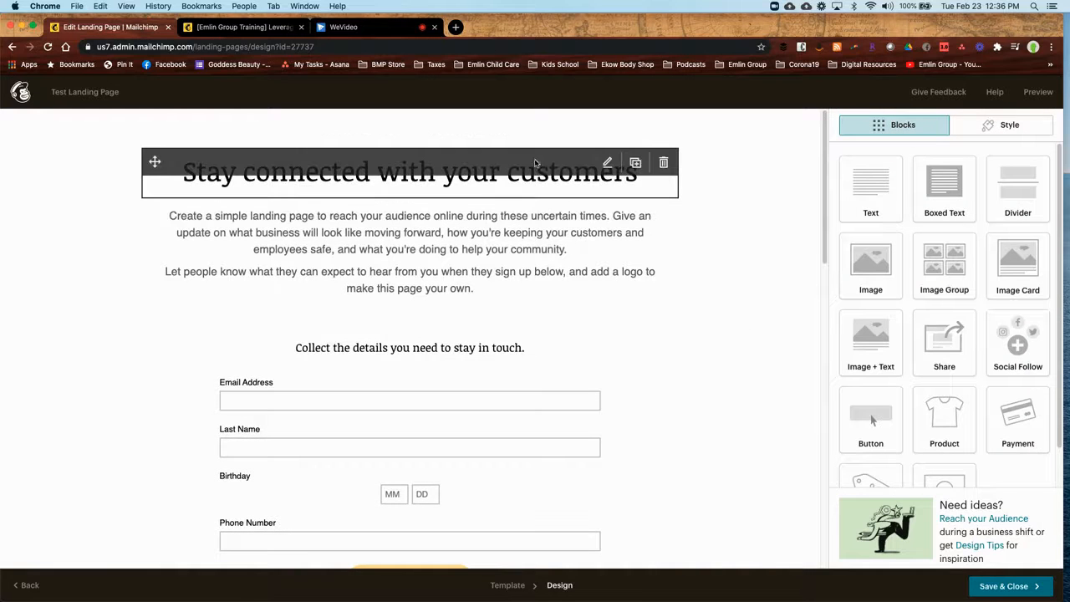
Colour the "Stay connected with your customers" heading dark red, try right alignment, and finish with the heading centred
left_click(524, 176)
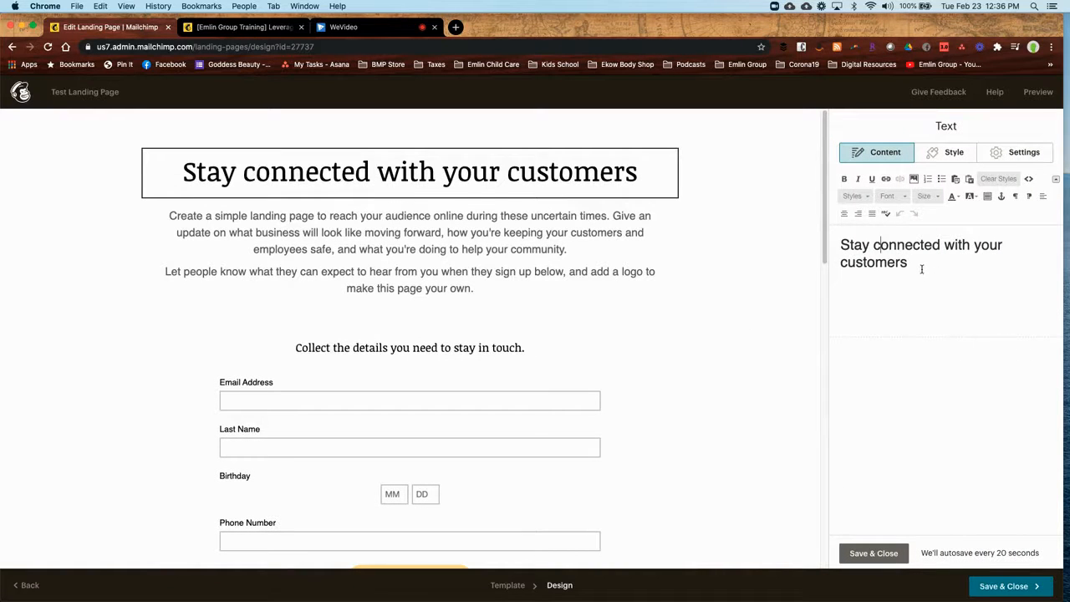
left_click_drag(909, 261, 834, 238)
left_click(846, 216)
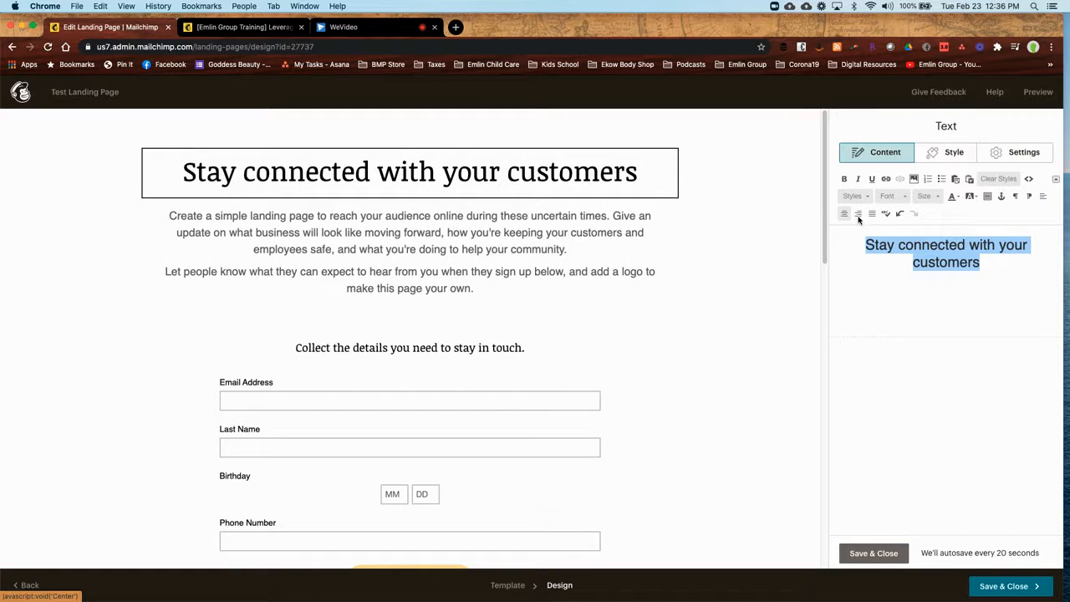
left_click(858, 214)
left_click(958, 197)
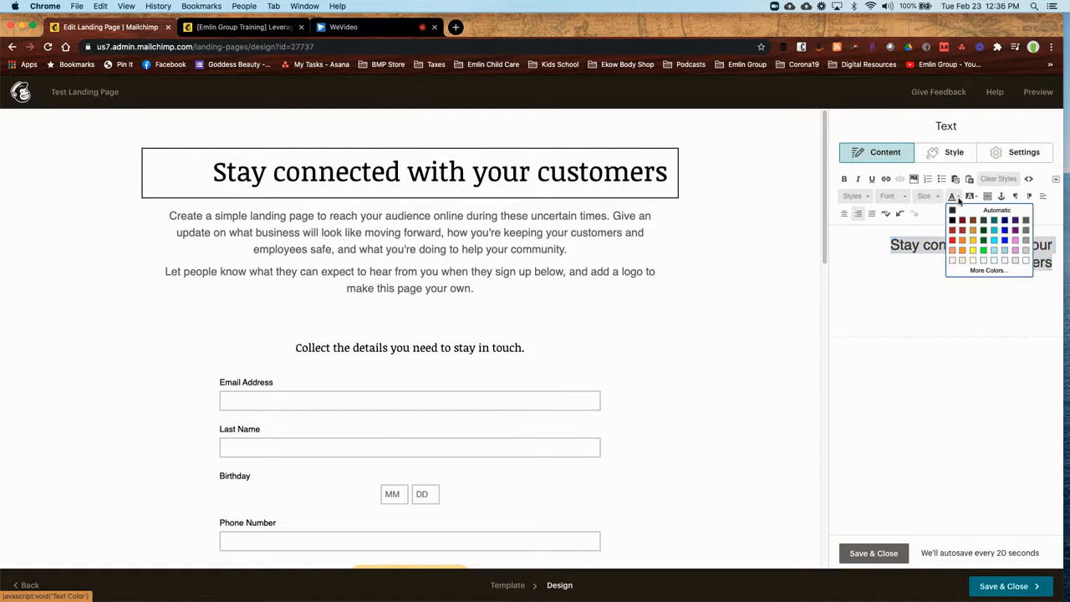
left_click(961, 230)
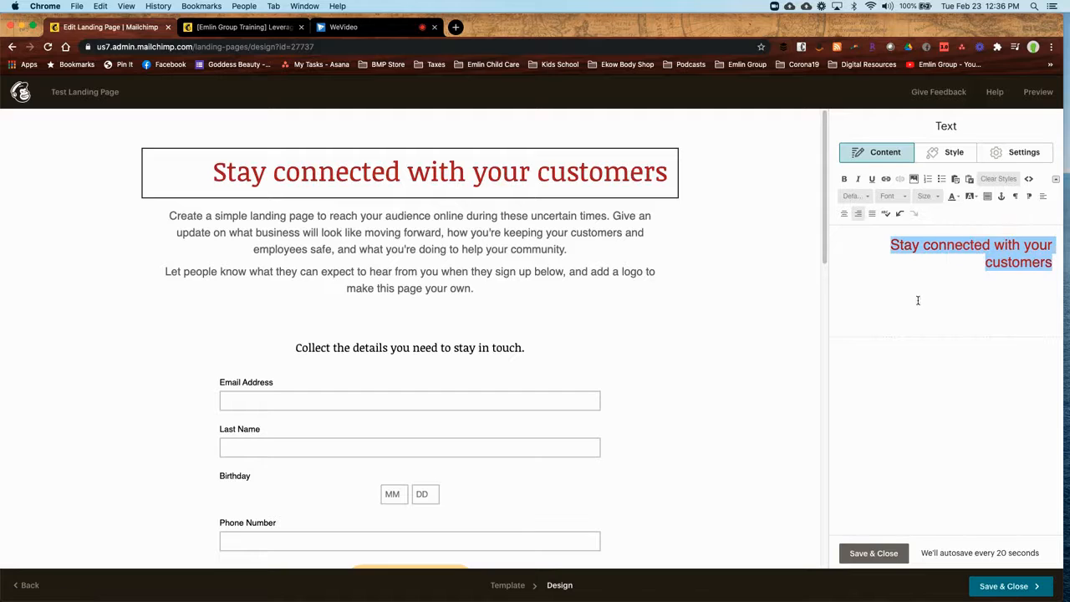
left_click(845, 215)
Try adding a "You text" line below the heading, delete those words, and save the text block
left_click(928, 315)
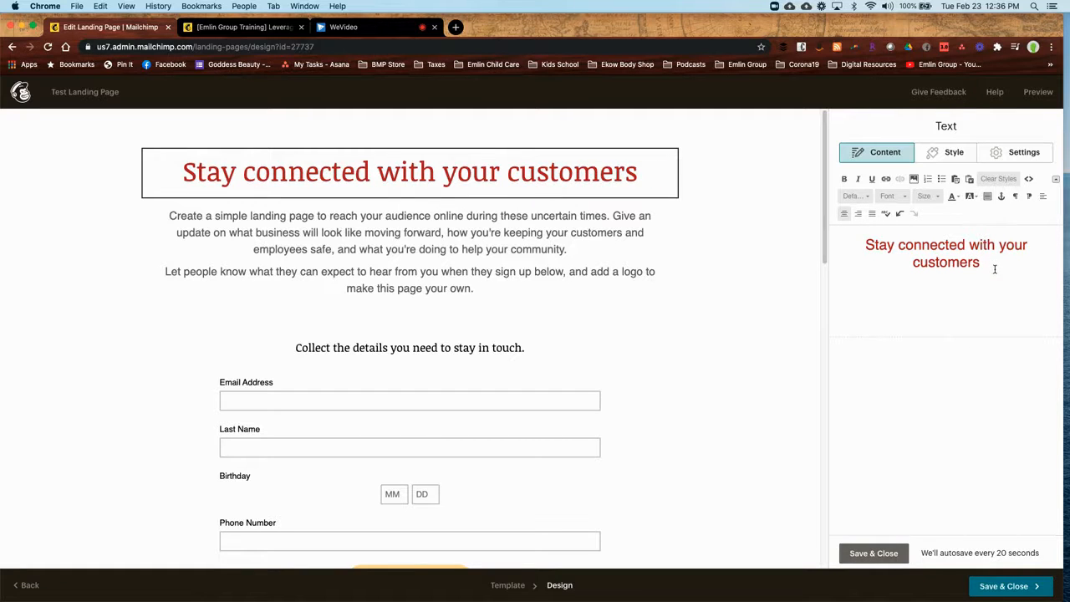
key("Return")
type("You text")
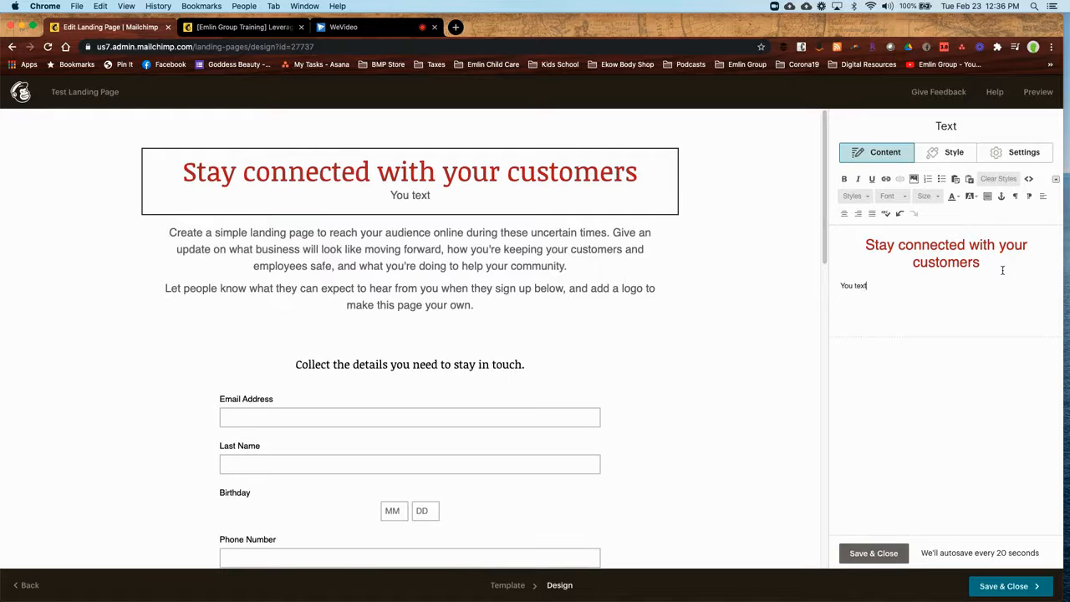
key("Return")
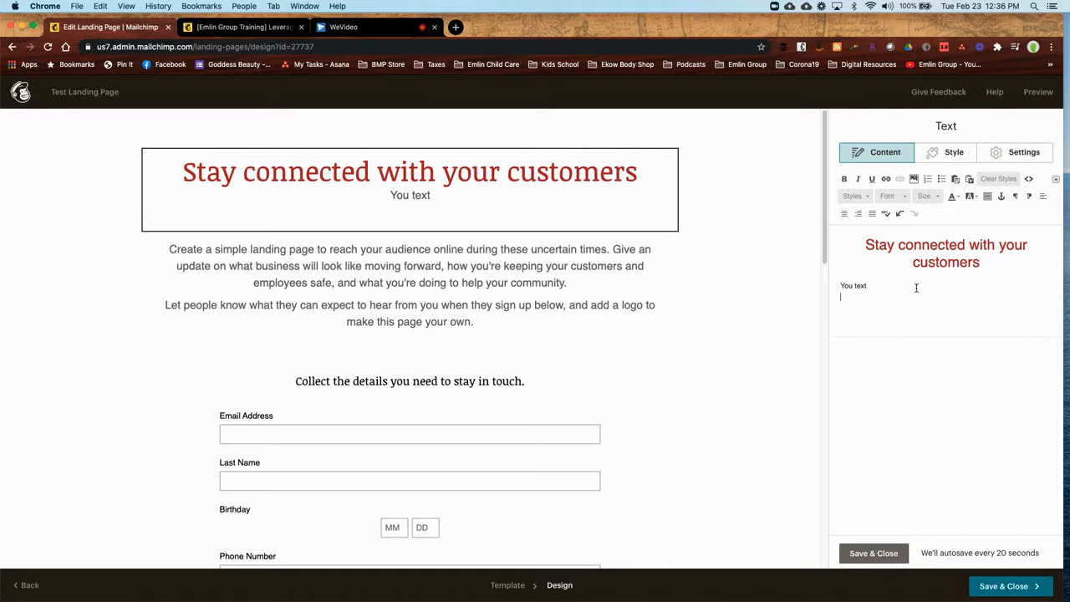
left_click_drag(866, 286, 819, 282)
key("BackSpace")
left_click(879, 552)
Add a divider block directly below the signup form's Subscribe button and save it with its default style
scroll(709, 348, "down", 3)
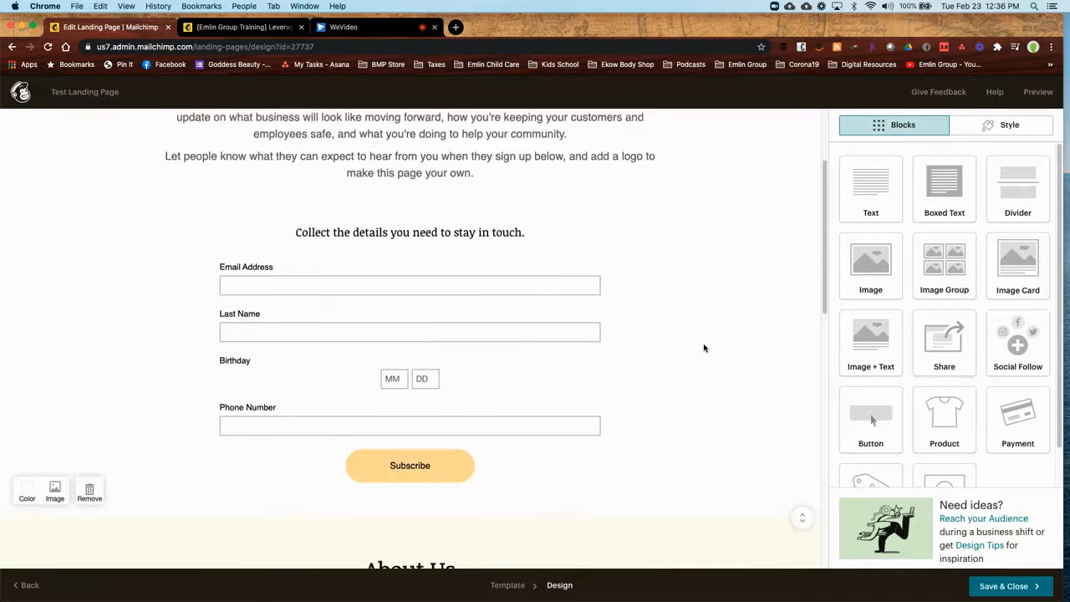
scroll(703, 347, "down", 2)
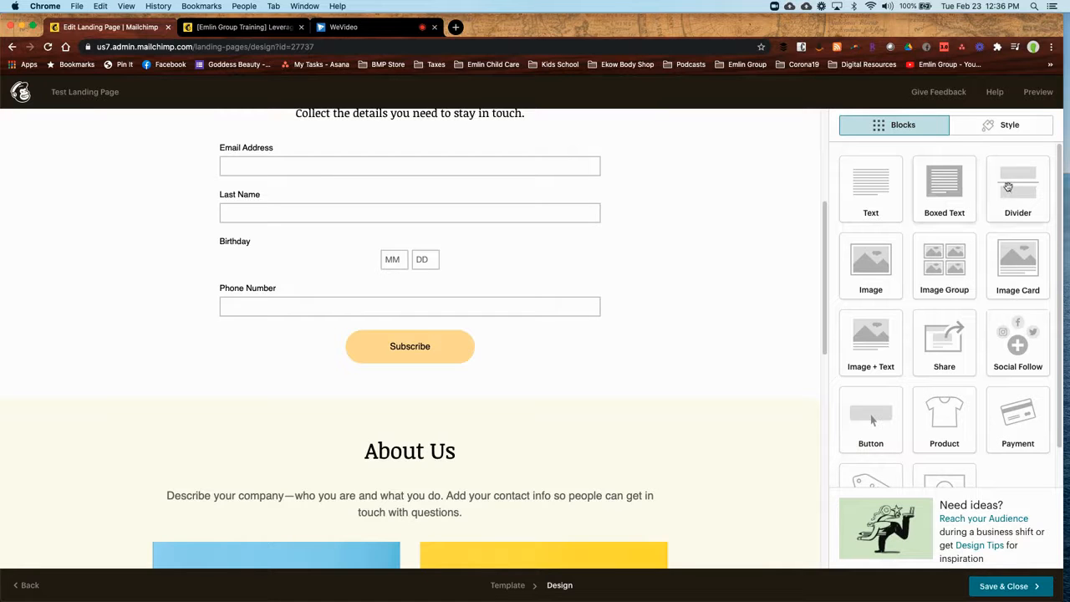
left_click_drag(1014, 187, 592, 373)
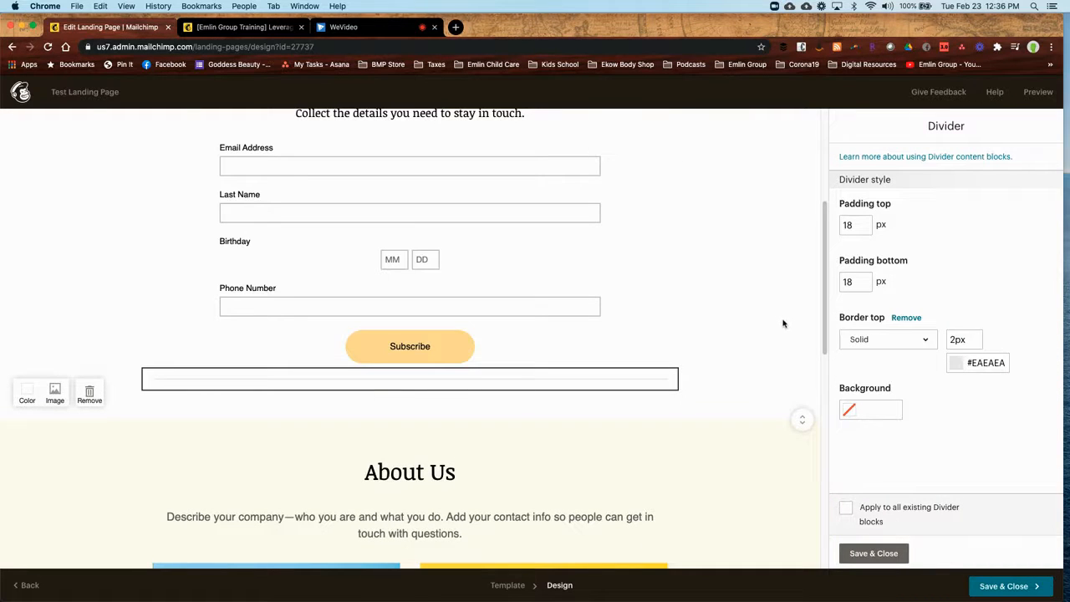
left_click(873, 553)
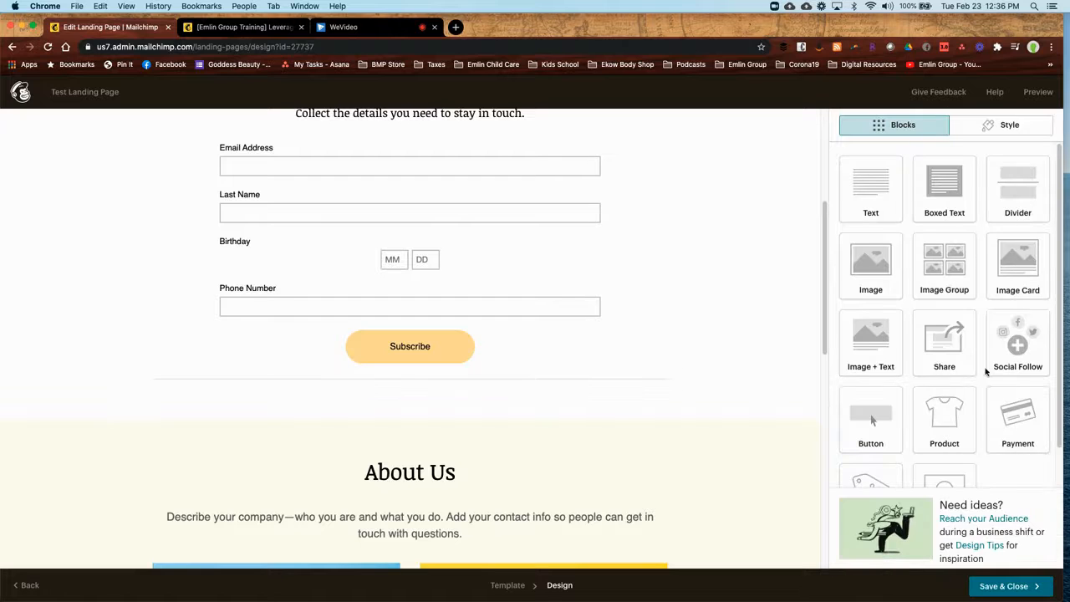
Add an empty image block above the "Collect the details you need to stay in touch" text
scroll(953, 384, "down", 2)
scroll(949, 380, "up", 2)
left_click_drag(870, 252, 451, 376)
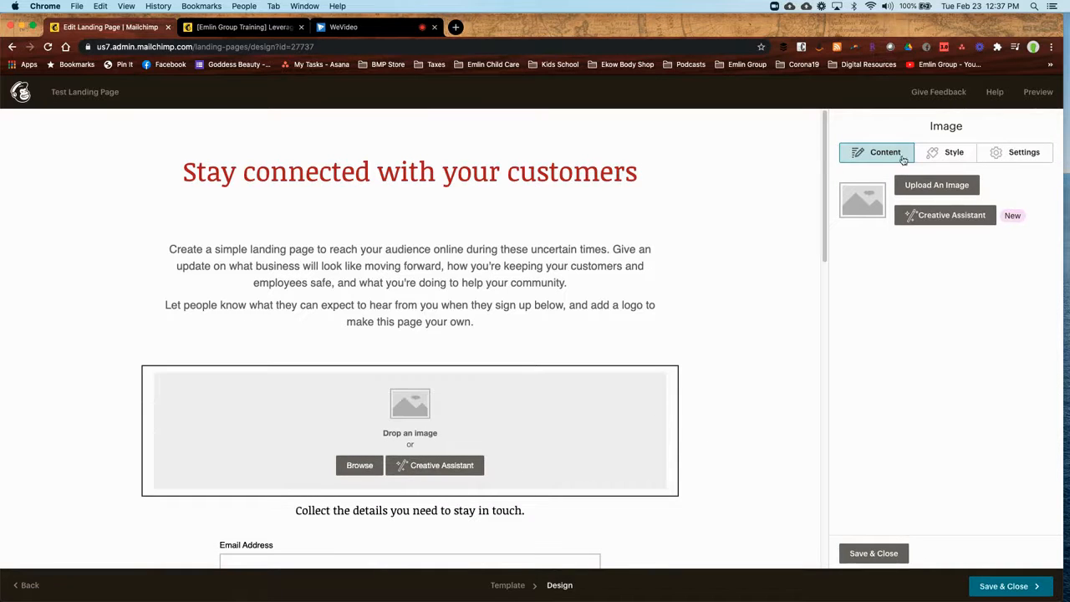
Fill the image block with the green "hey there!" banner, Copy of [T] Newsletter Templates.jpg, from the stored files
left_click(937, 185)
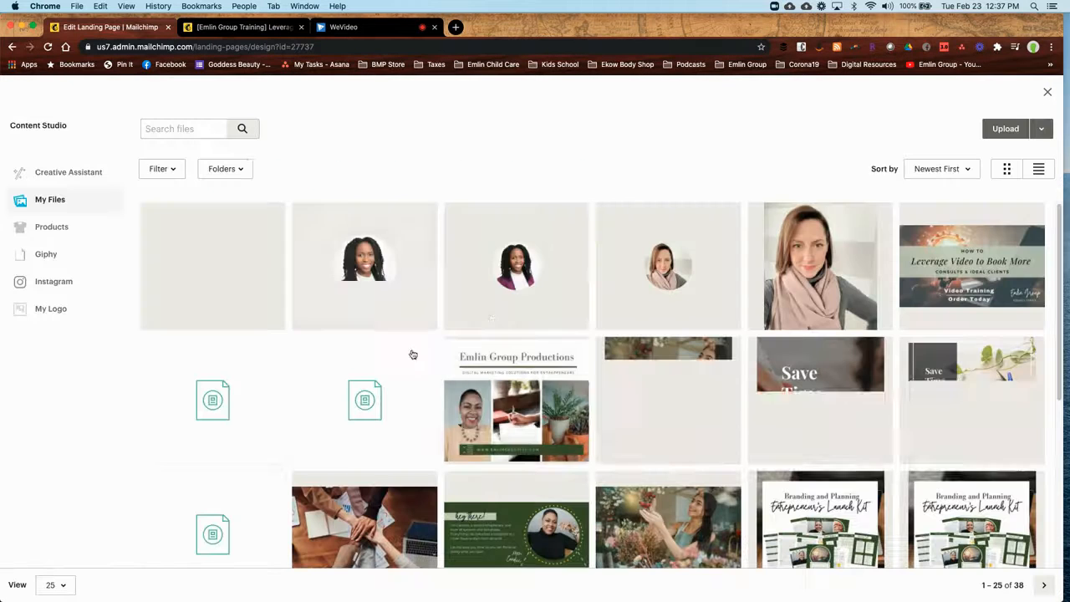
scroll(518, 350, "down", 5)
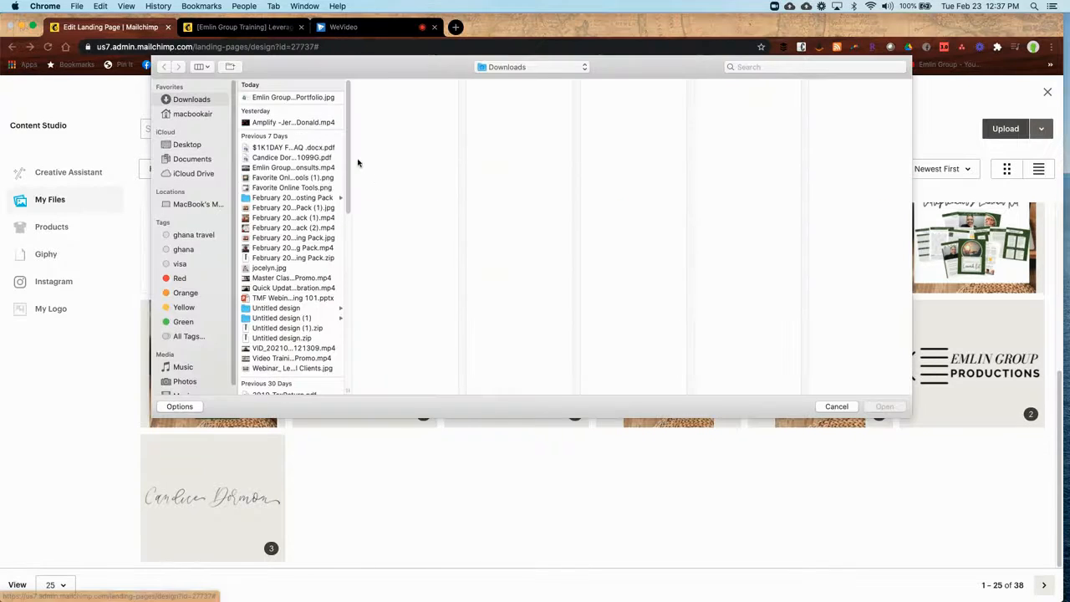
left_click(837, 406)
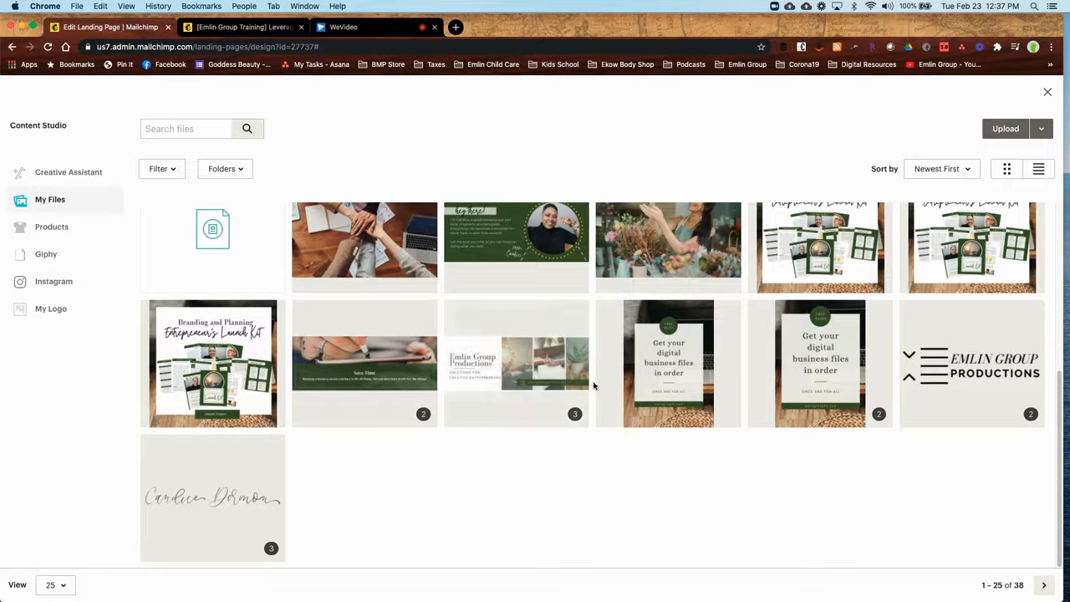
scroll(590, 367, "up", 5)
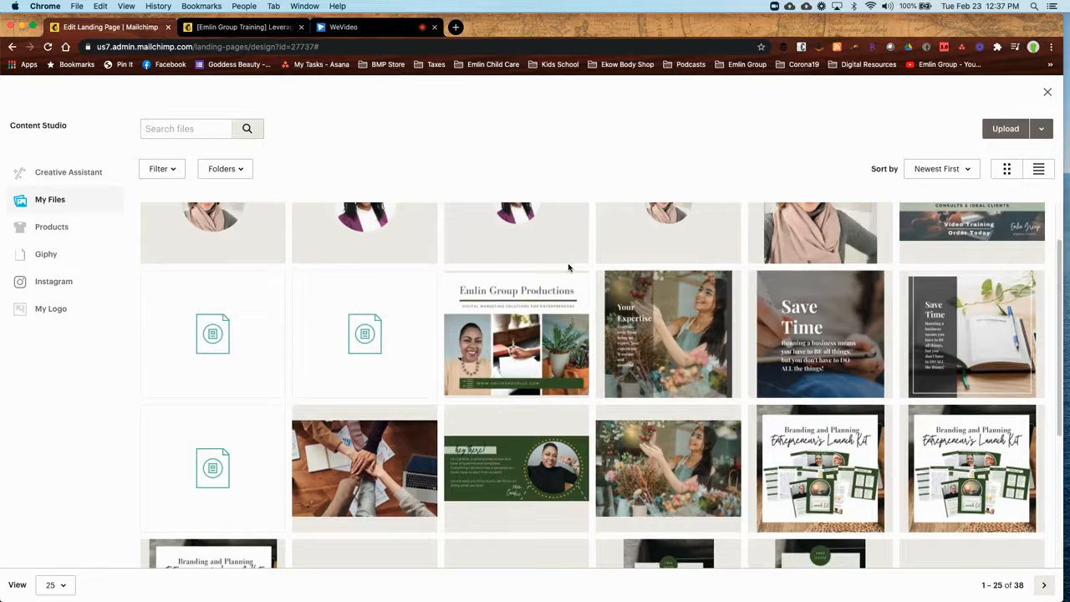
scroll(568, 268, "down", 5)
left_click(525, 265)
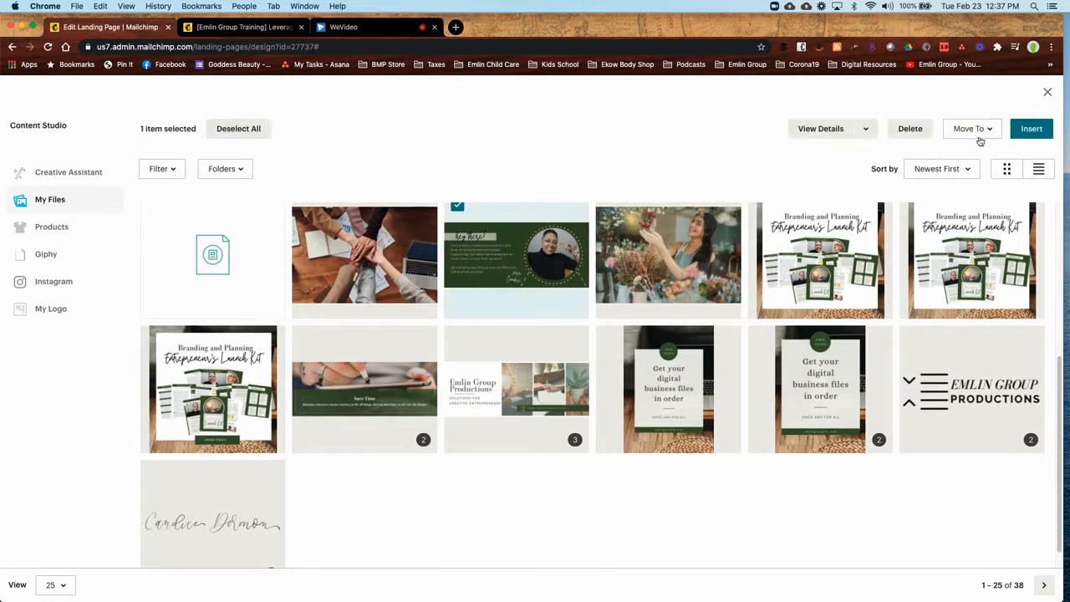
left_click(1031, 128)
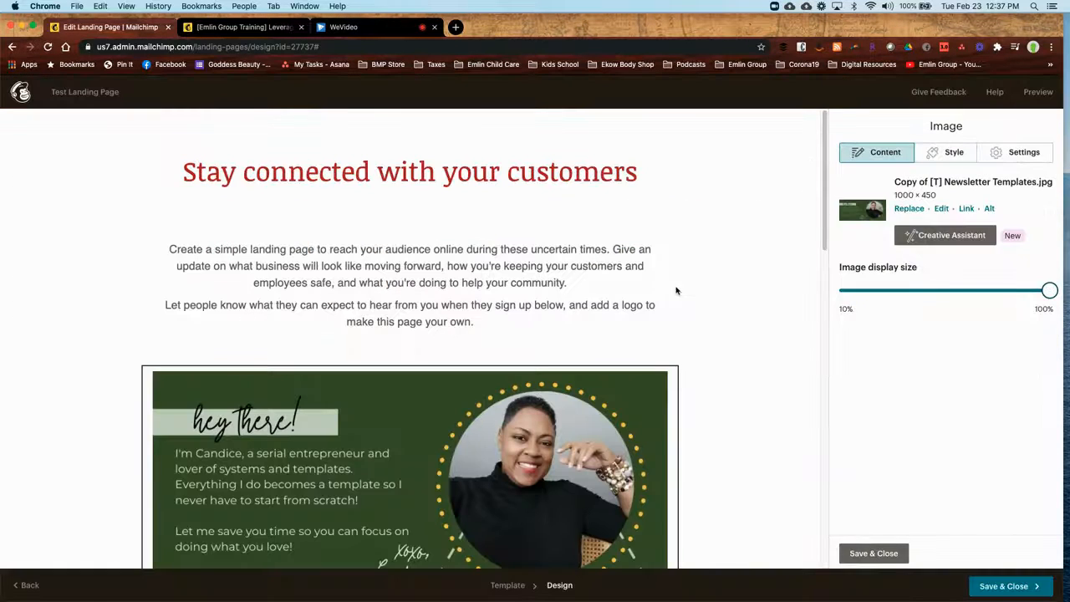
Move the "hey there!" image block to between the signup form and the divider
scroll(699, 371, "down", 3)
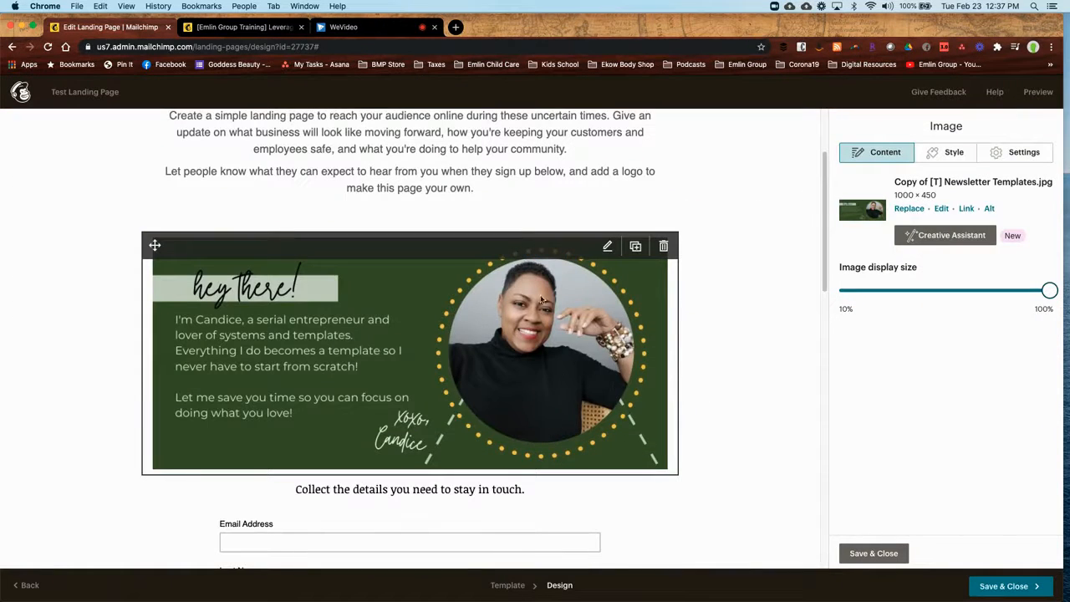
left_click_drag(156, 244, 148, 490)
scroll(164, 421, "down", 4)
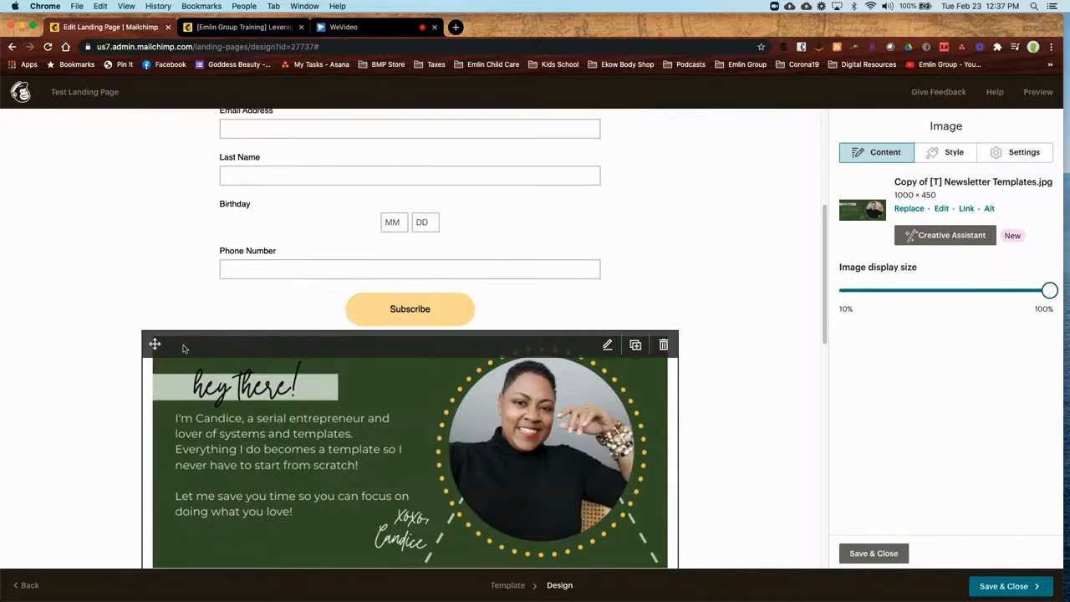
Move the "About Us" heading block up to between the signup form and the "hey there!" image
scroll(511, 393, "down", 5)
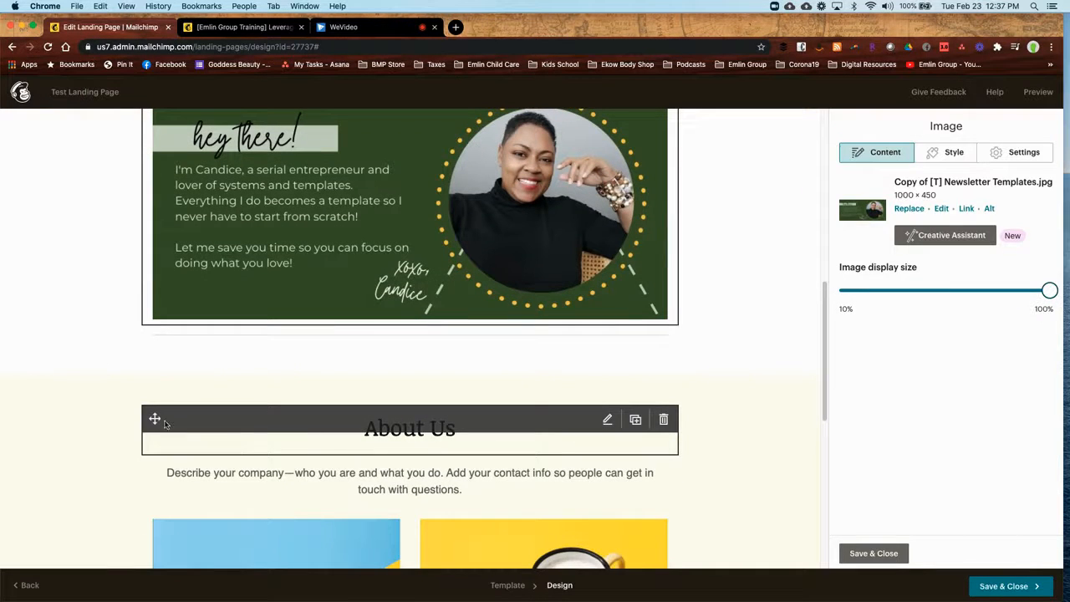
left_click_drag(153, 417, 126, 143)
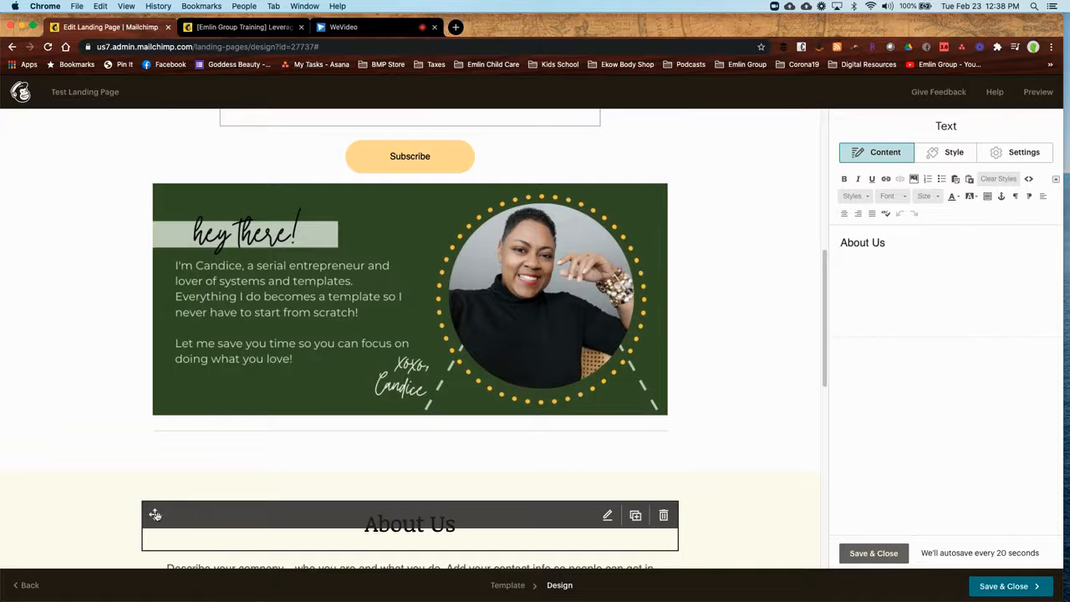
left_click_drag(155, 516, 151, 190)
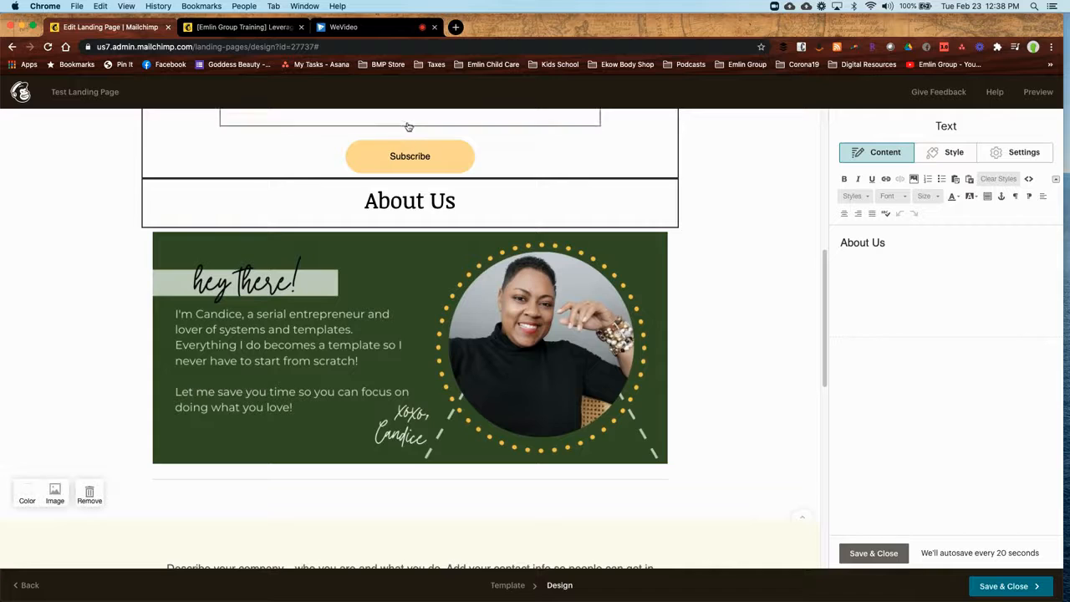
Change the background colour of the signup form's Subscribe button to the muted pink #d49cb4
left_click(439, 161)
left_click(395, 174)
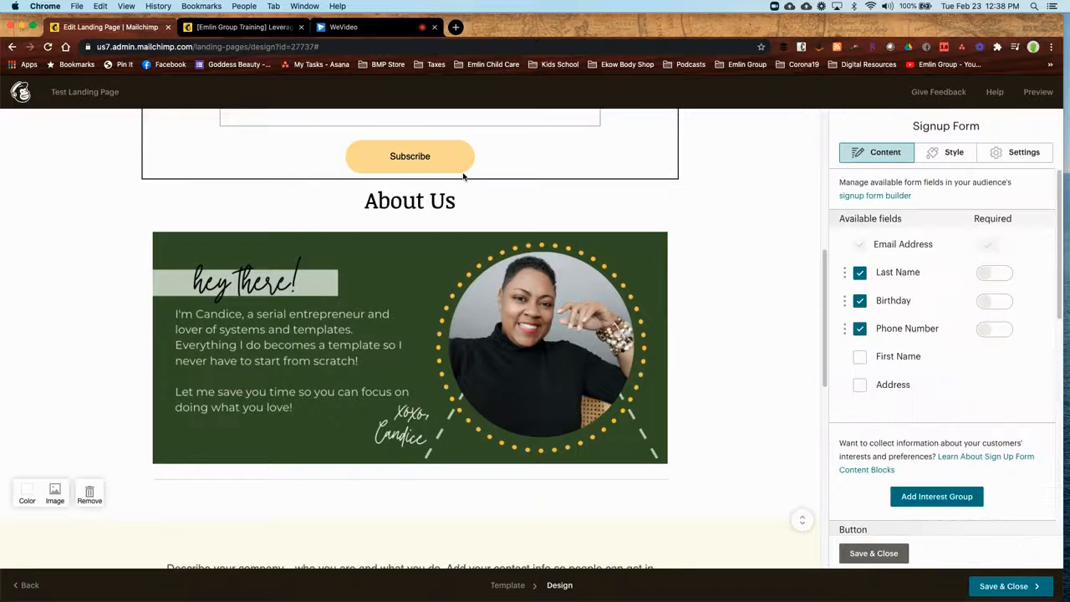
left_click(947, 154)
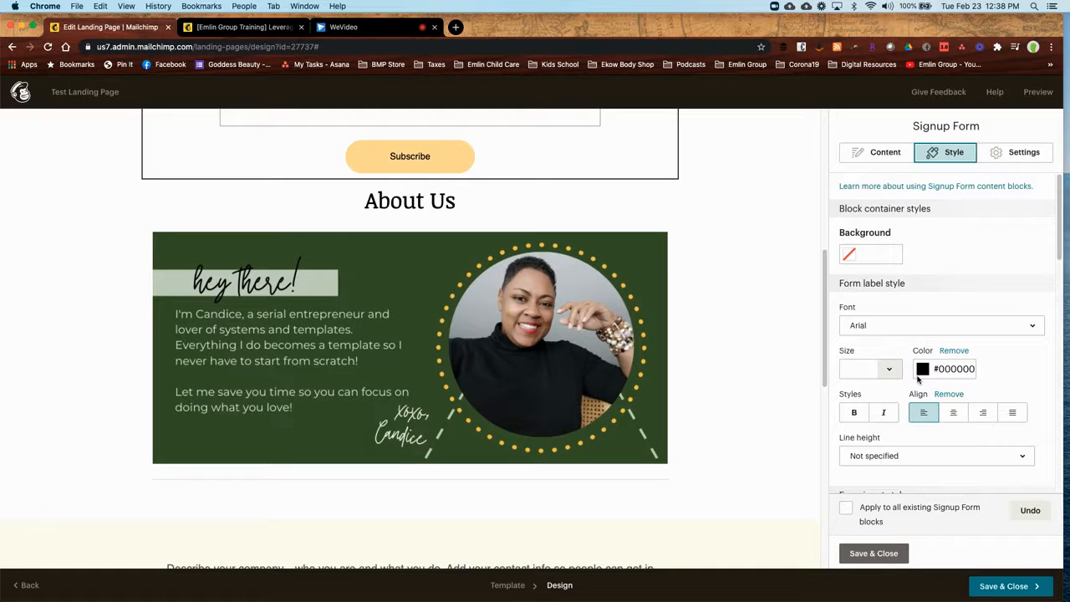
scroll(898, 315, "down", 3)
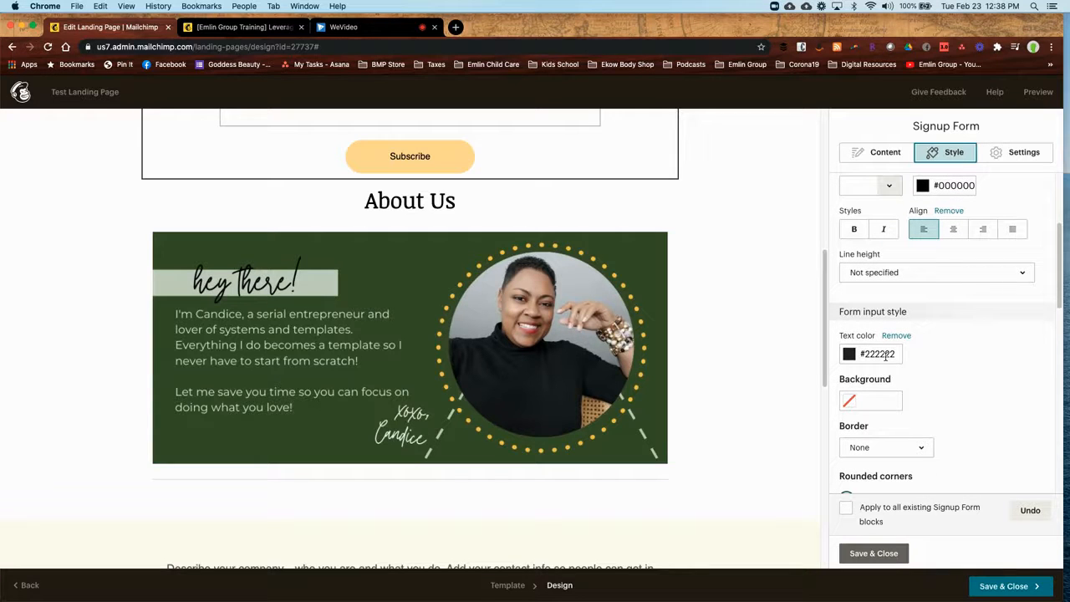
scroll(917, 315, "down", 3)
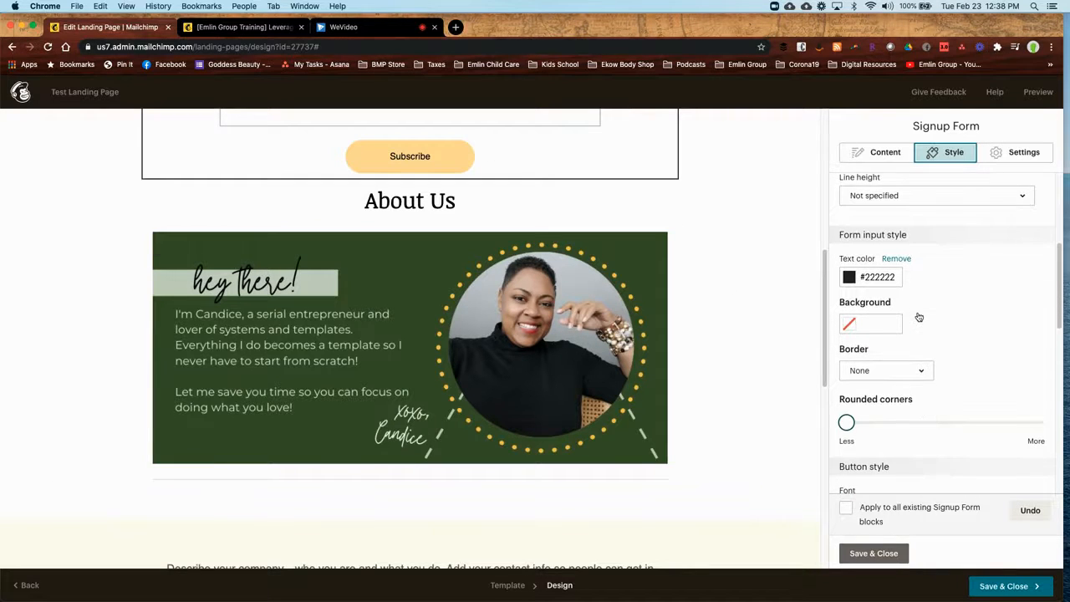
scroll(918, 317, "down", 1)
scroll(919, 315, "down", 10)
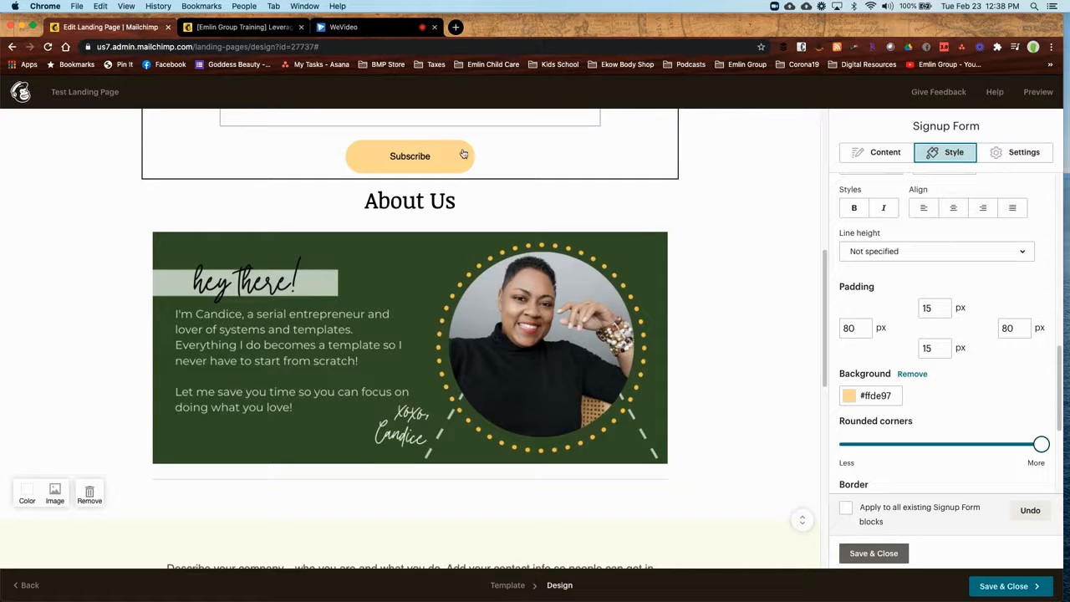
scroll(960, 254, "down", 4)
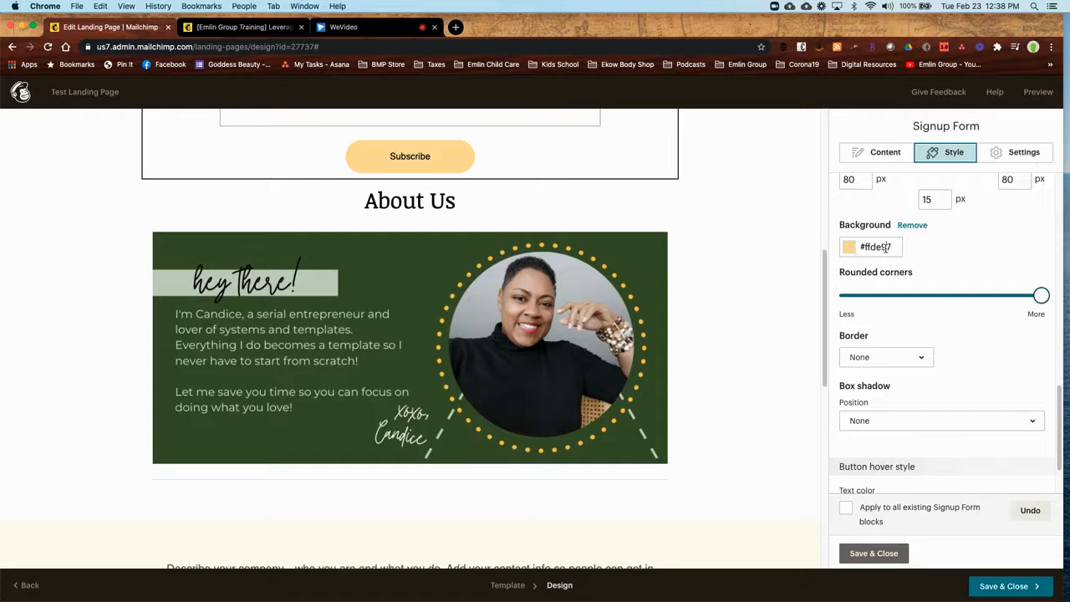
left_click(886, 248)
left_click(864, 335)
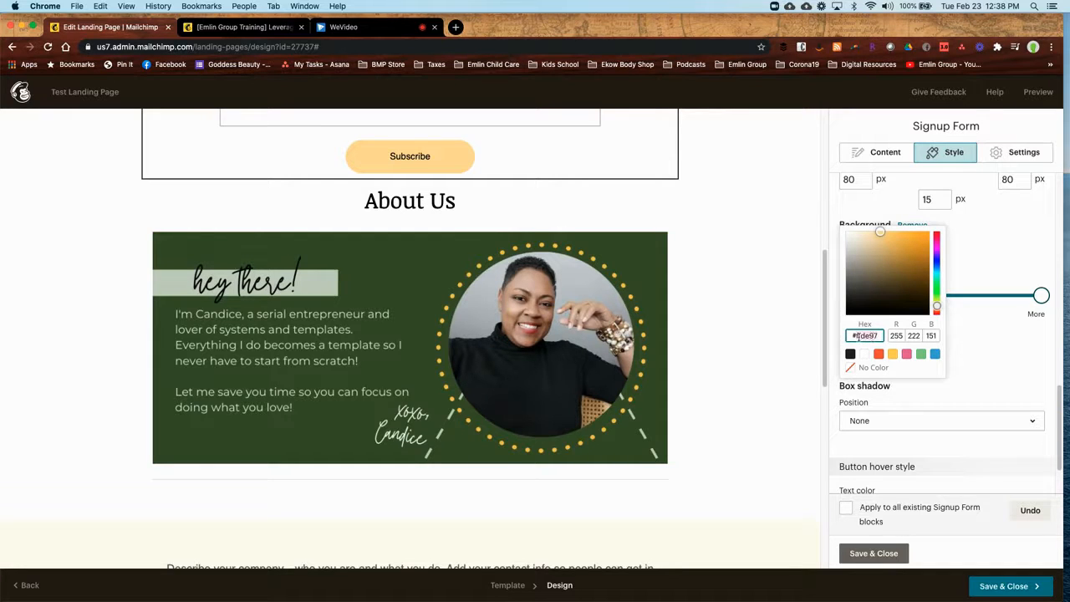
left_click(893, 353)
left_click(905, 354)
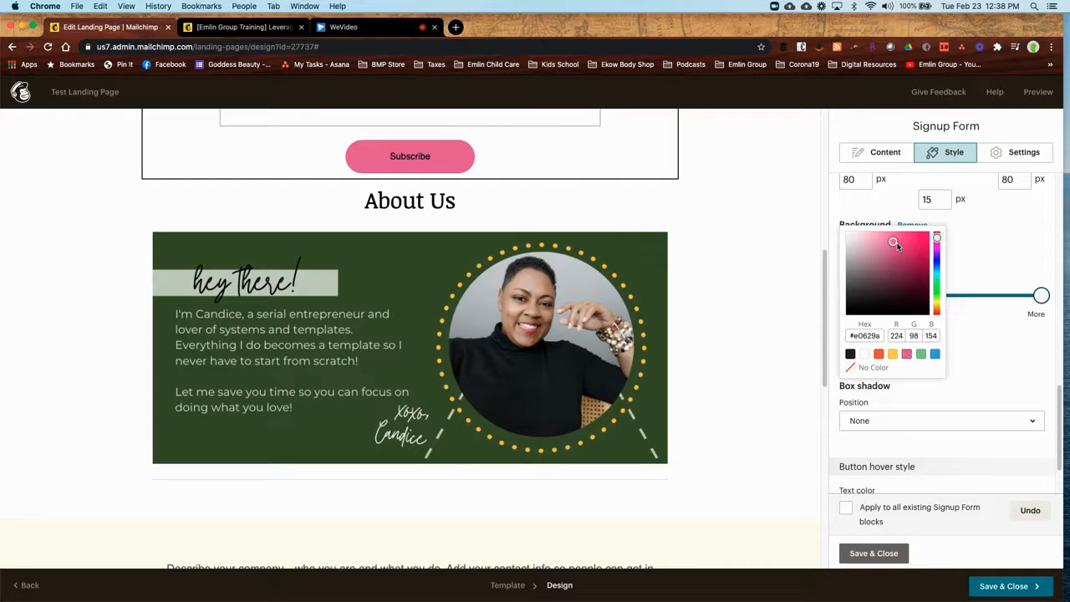
left_click_drag(893, 242, 867, 246)
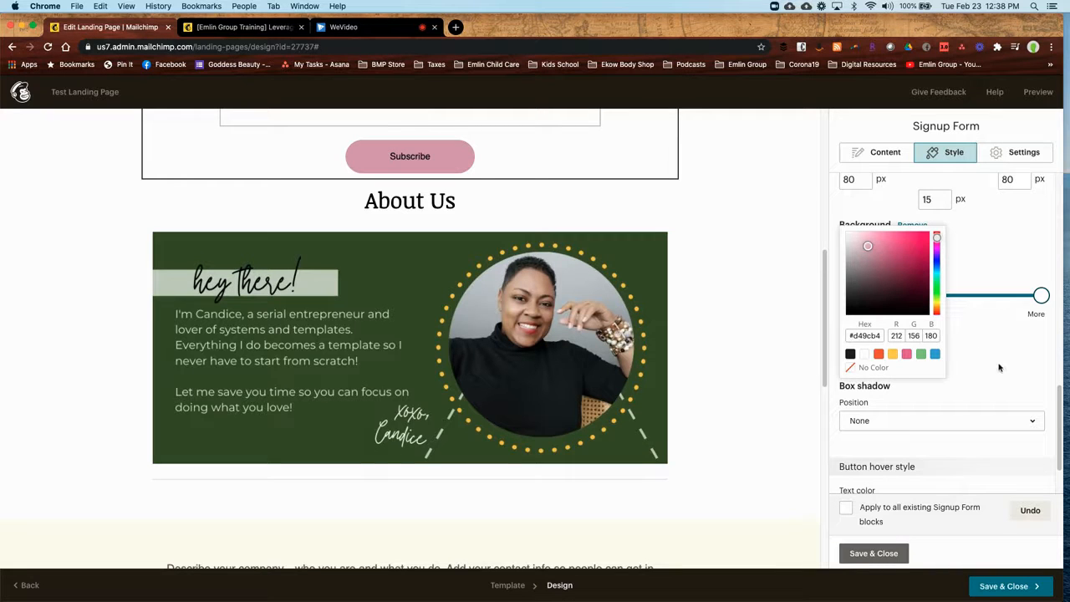
left_click(971, 348)
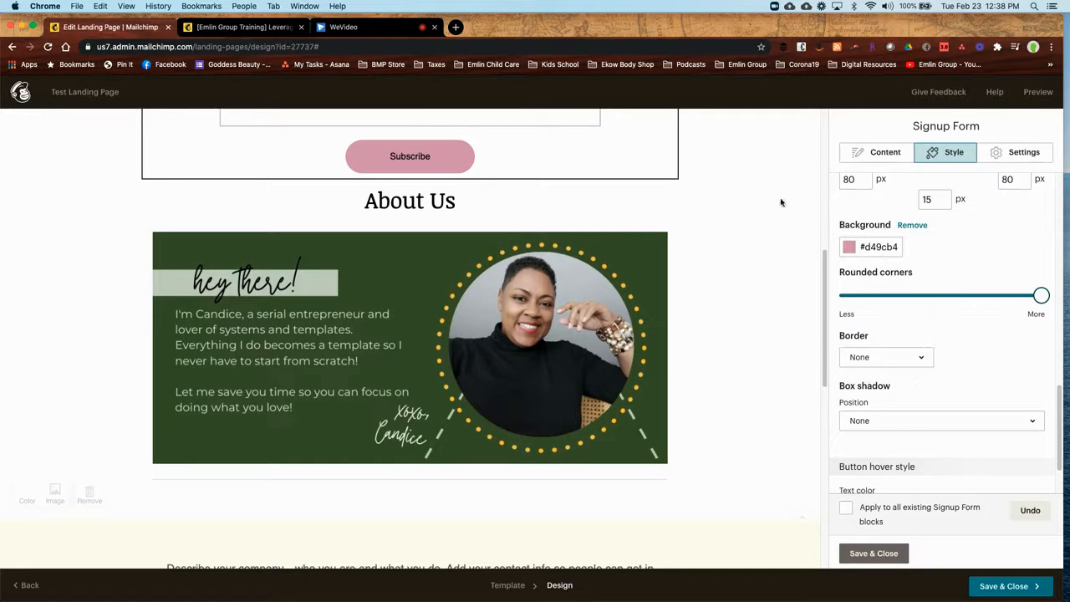
Set the Subscribe button's rounded corners to slightly below the maximum, and save and close the signup form block
left_click_drag(1040, 296, 950, 298)
left_click_drag(949, 296, 1028, 297)
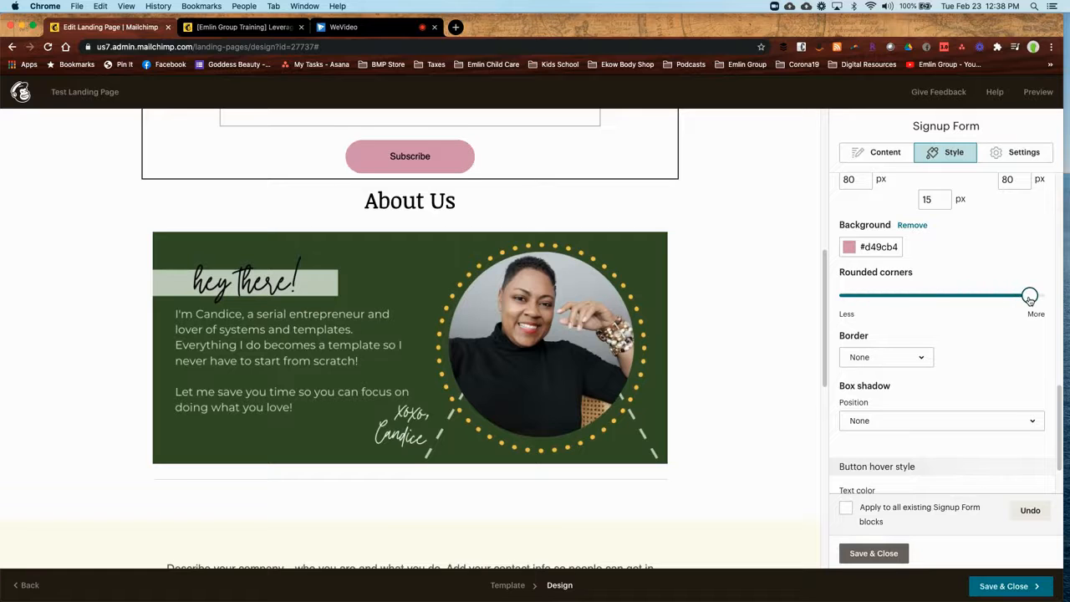
left_click(884, 553)
Add an Image Group block between the "hey there!" image and the divider, and delete it again
scroll(931, 413, "down", 1)
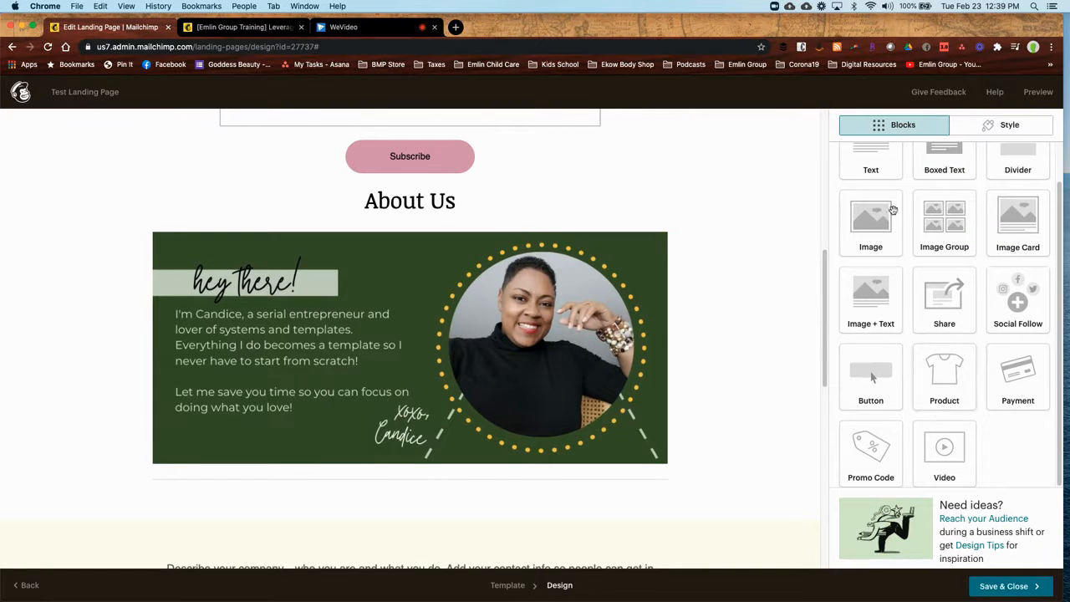
left_click_drag(950, 228, 536, 479)
scroll(666, 376, "down", 5)
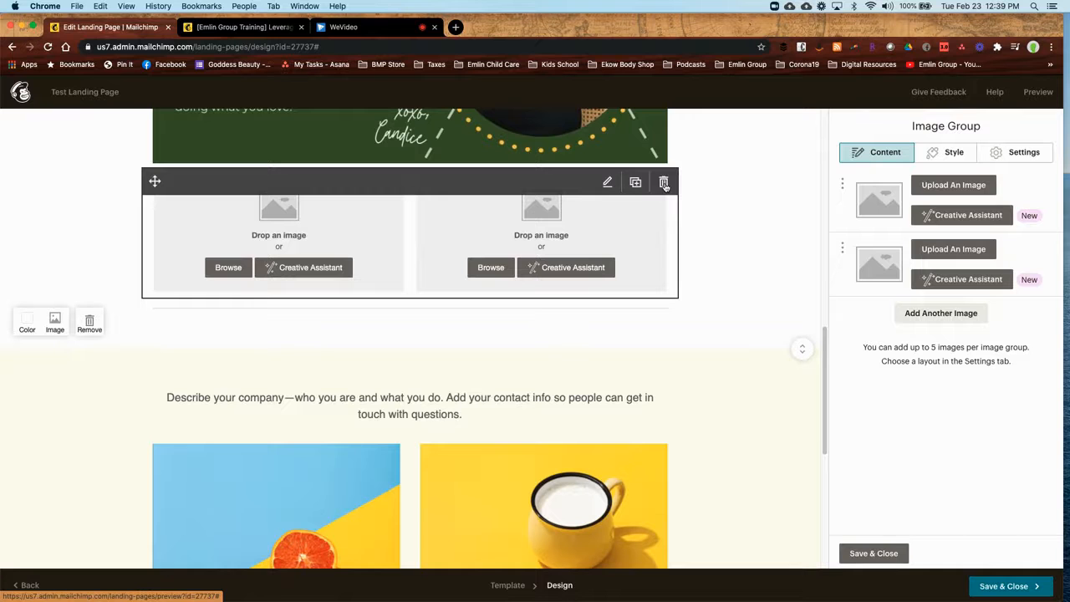
left_click(664, 183)
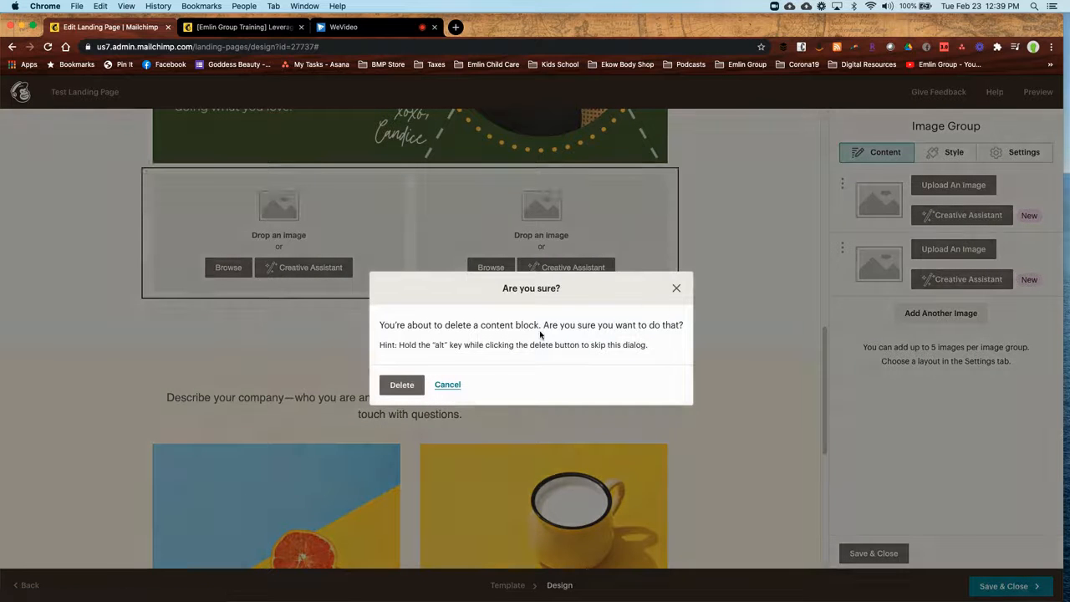
left_click(390, 387)
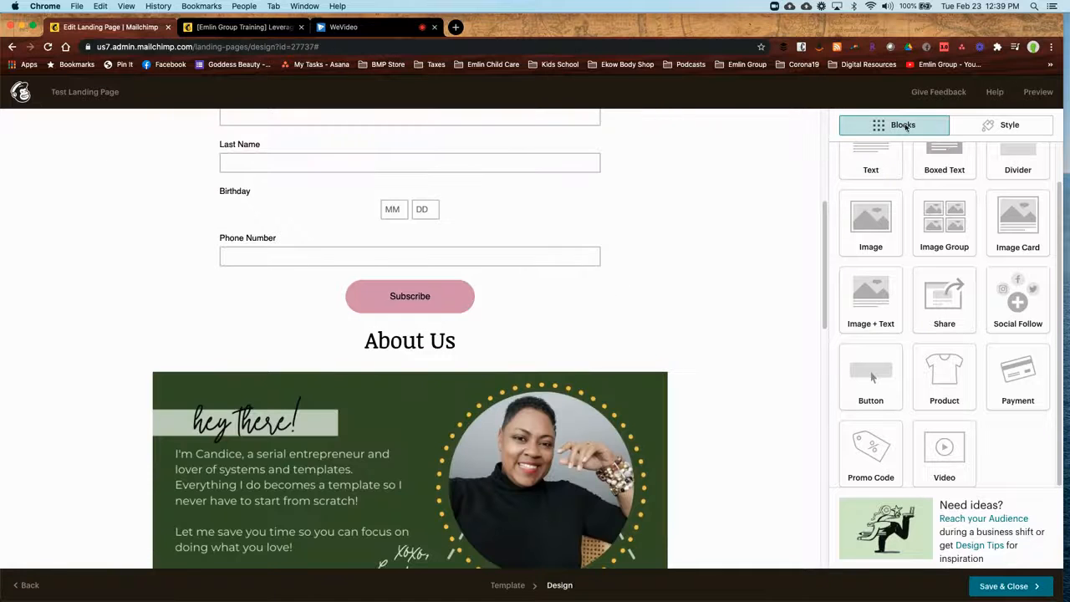
Preview the landing page in desktop view, checking the heading, signup form and "About Us" section
left_click(1038, 92)
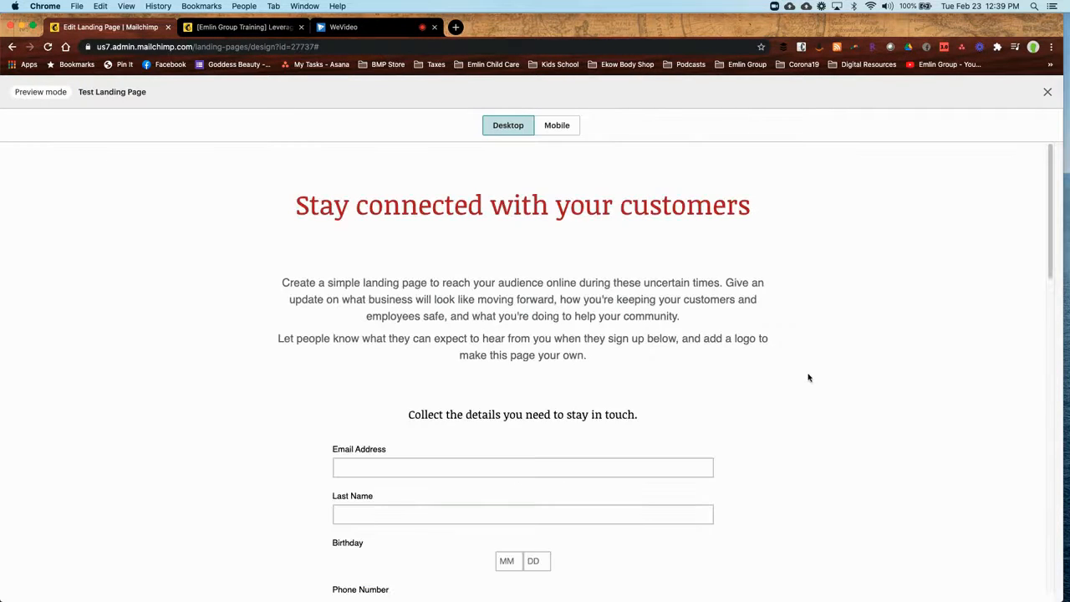
scroll(807, 378, "down", 3)
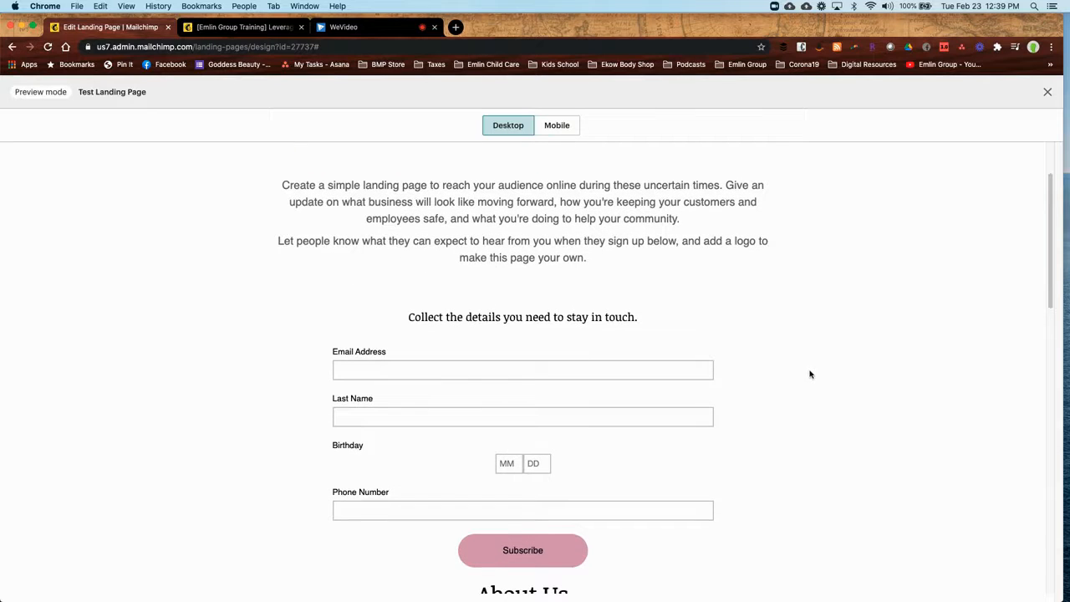
scroll(809, 373, "down", 10)
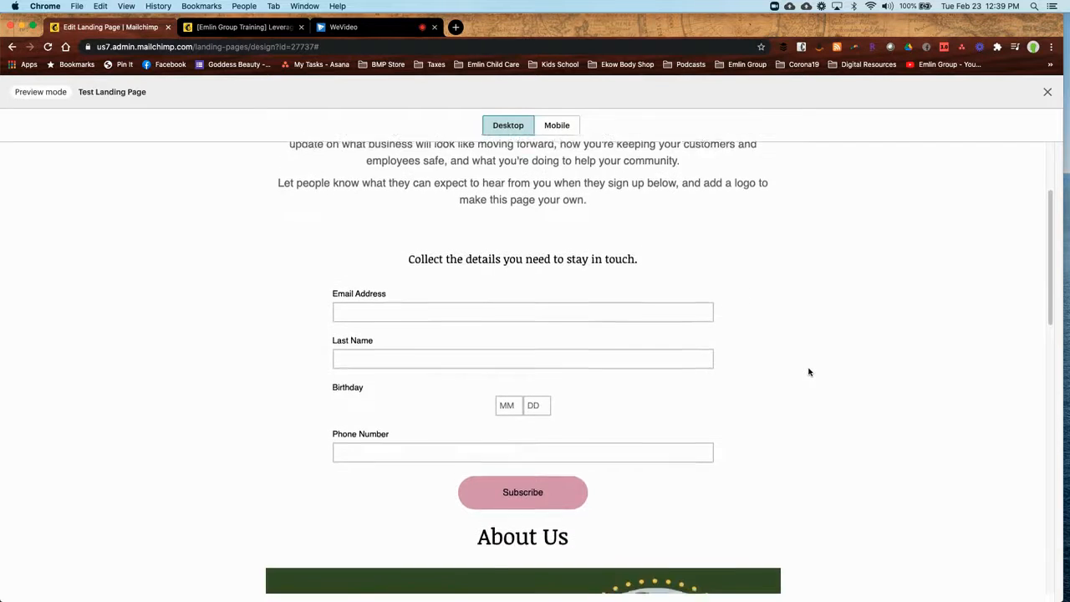
scroll(808, 371, "down", 3)
scroll(808, 372, "up", 6)
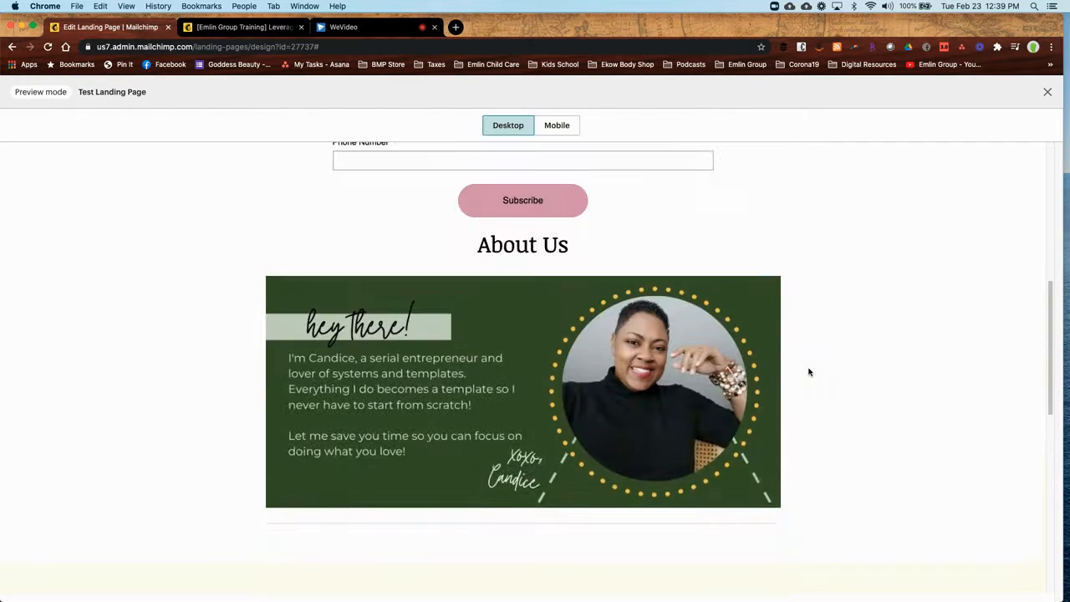
scroll(808, 371, "up", 14)
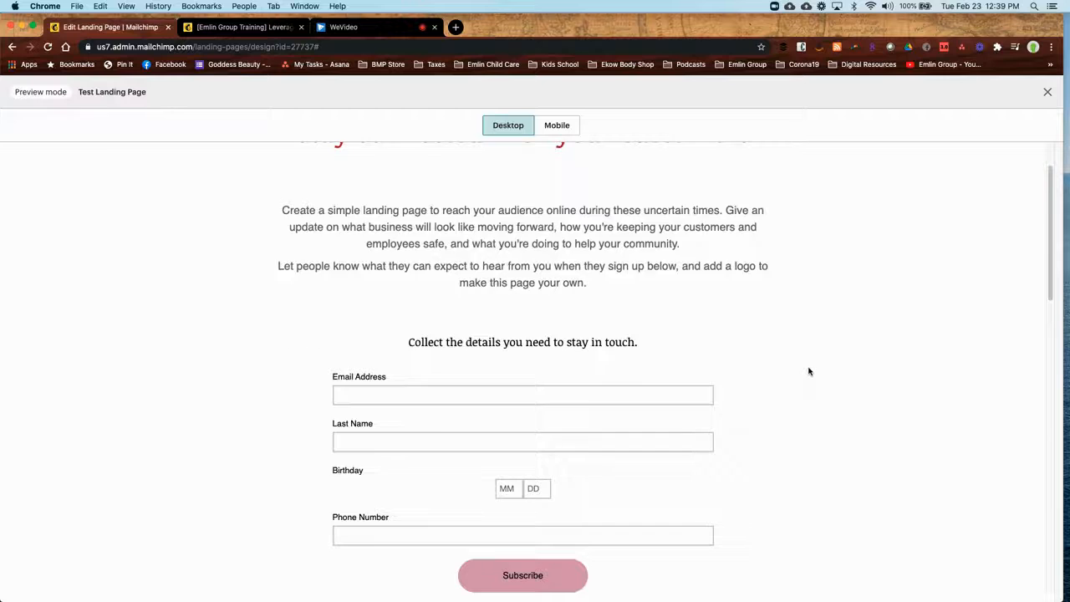
Preview the page in mobile view through to the "Remind people what you offer" section, and close the preview
left_click(558, 129)
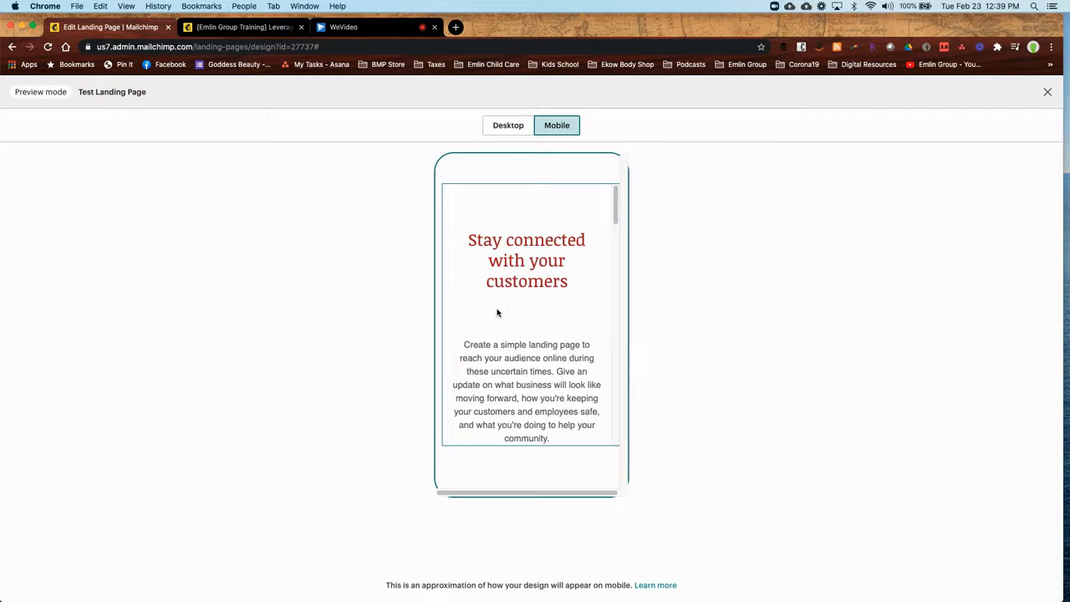
scroll(504, 300, "down", 4)
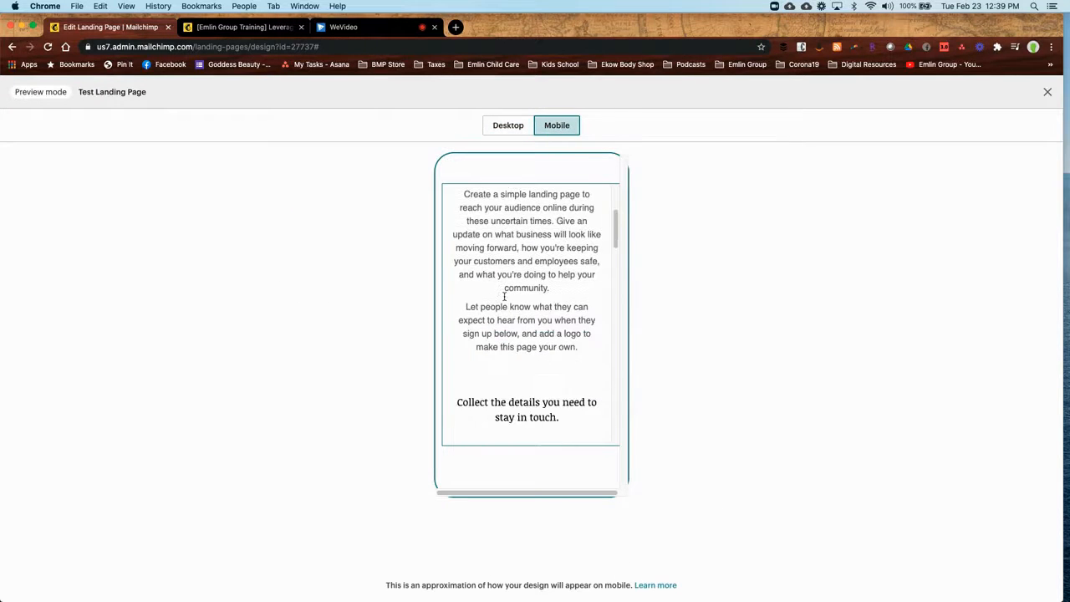
scroll(504, 300, "down", 3)
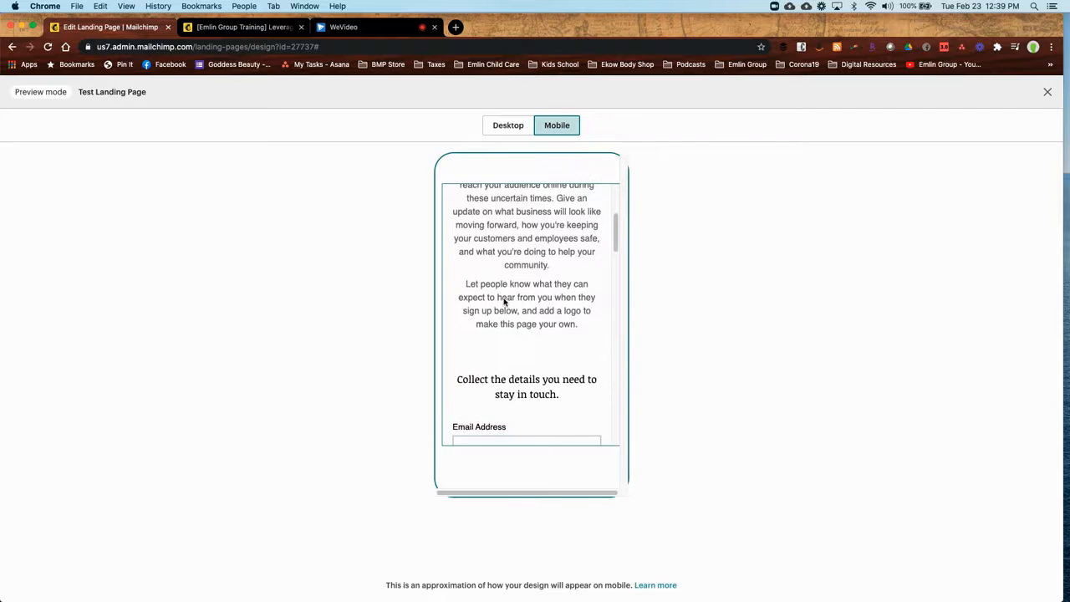
scroll(504, 301, "down", 8)
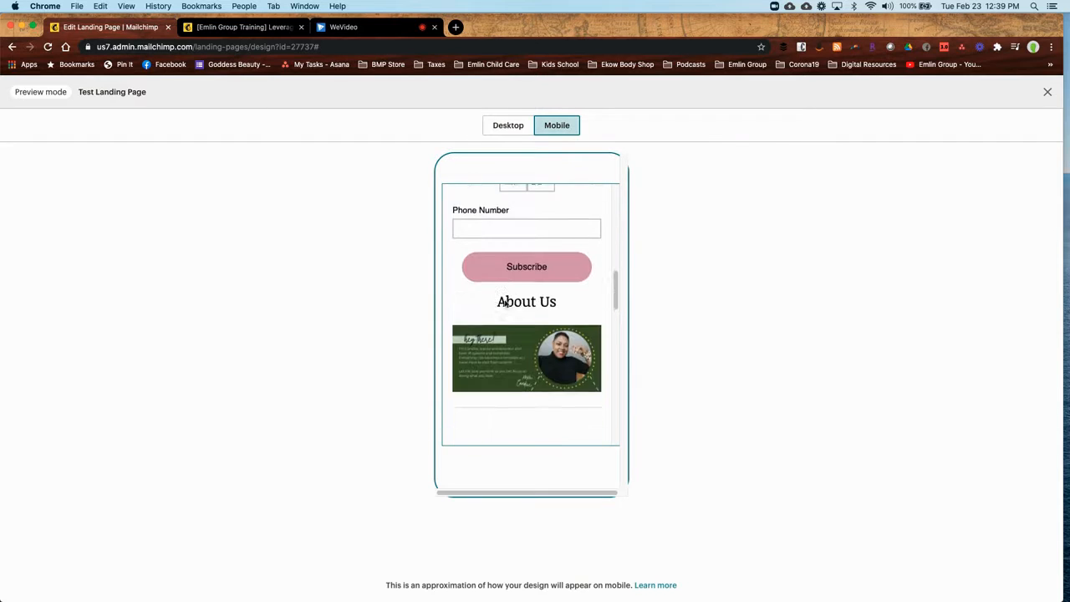
scroll(504, 302, "down", 3)
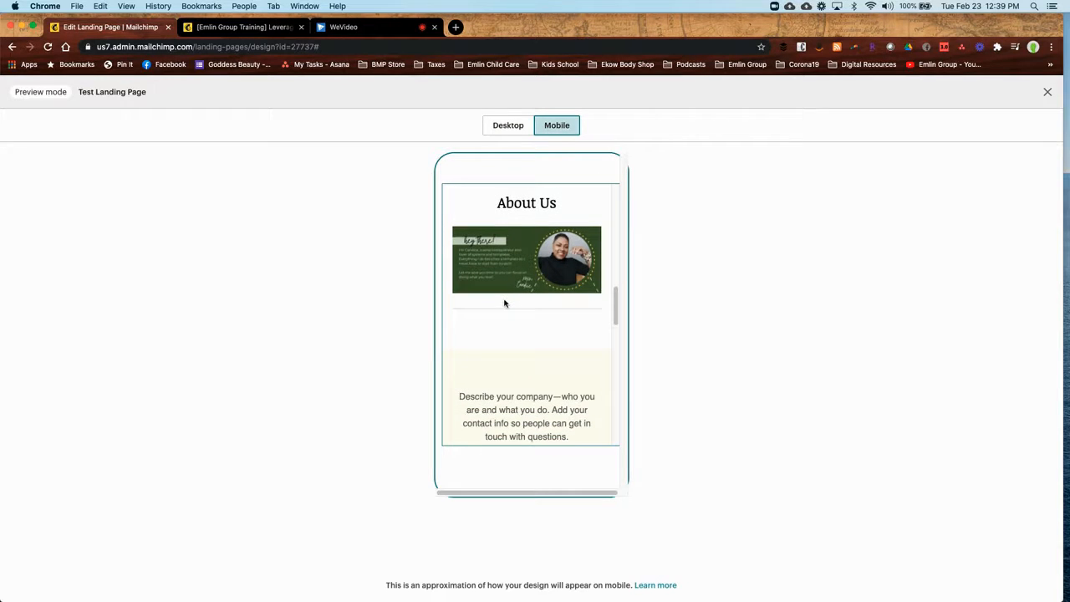
scroll(511, 299, "down", 10)
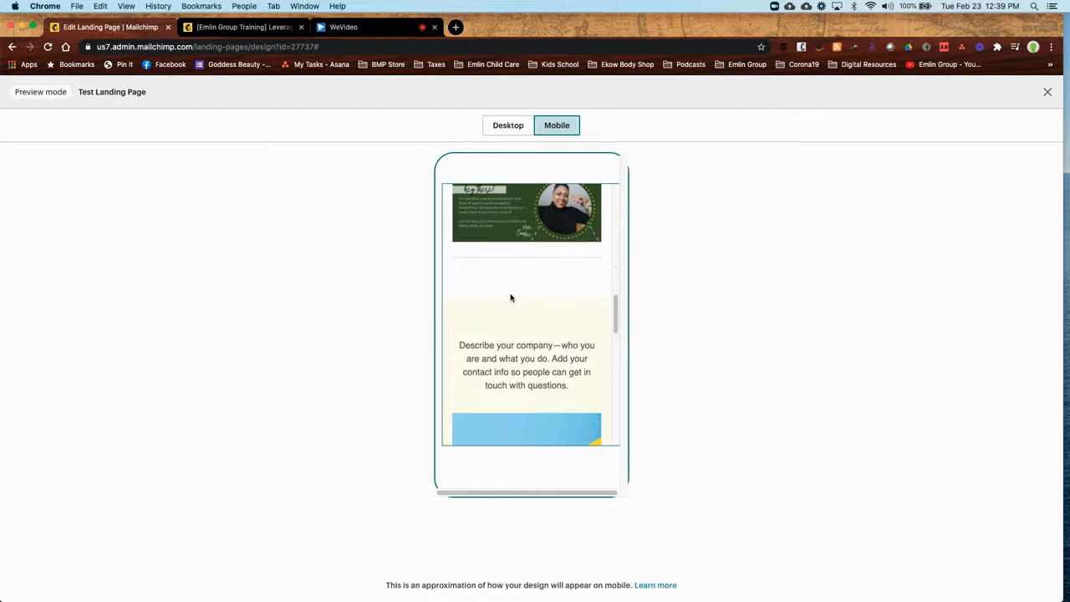
scroll(512, 299, "down", 6)
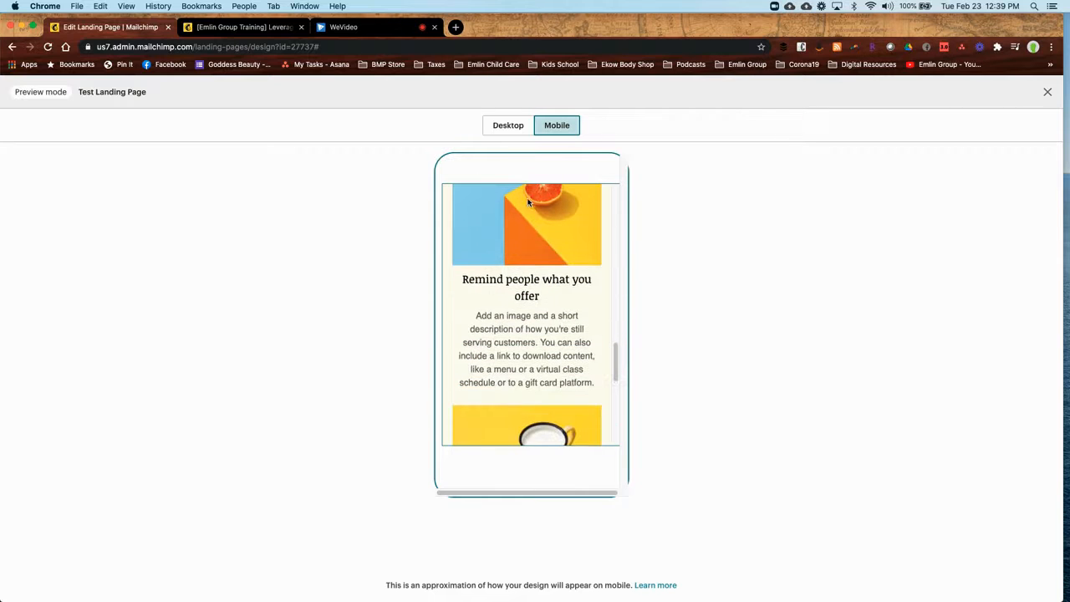
left_click(1047, 92)
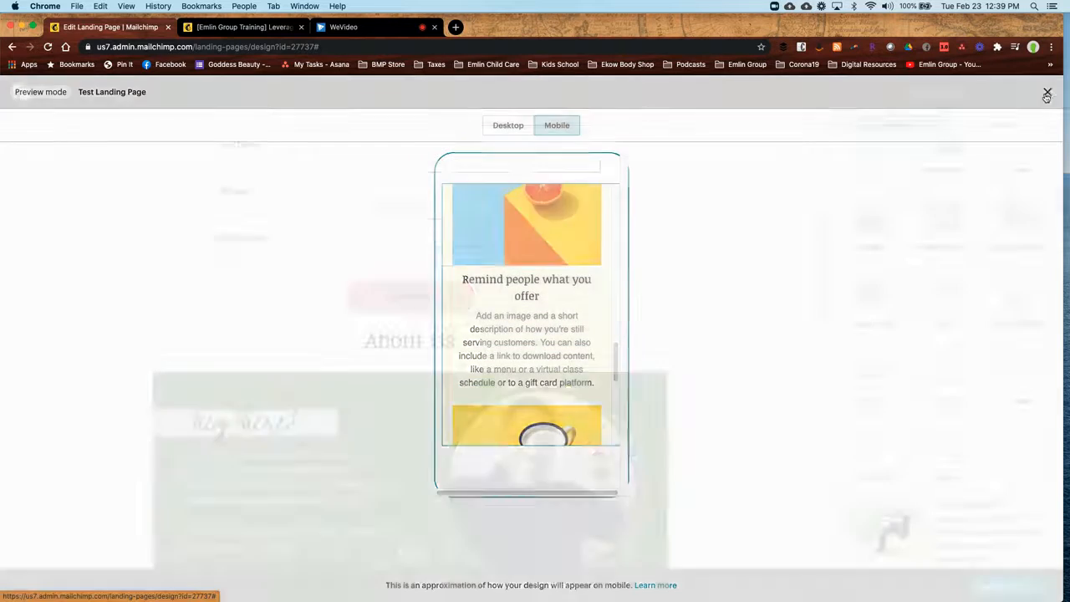
Save and close the landing page design to return to the page's publishing checklist
scroll(787, 438, "down", 1)
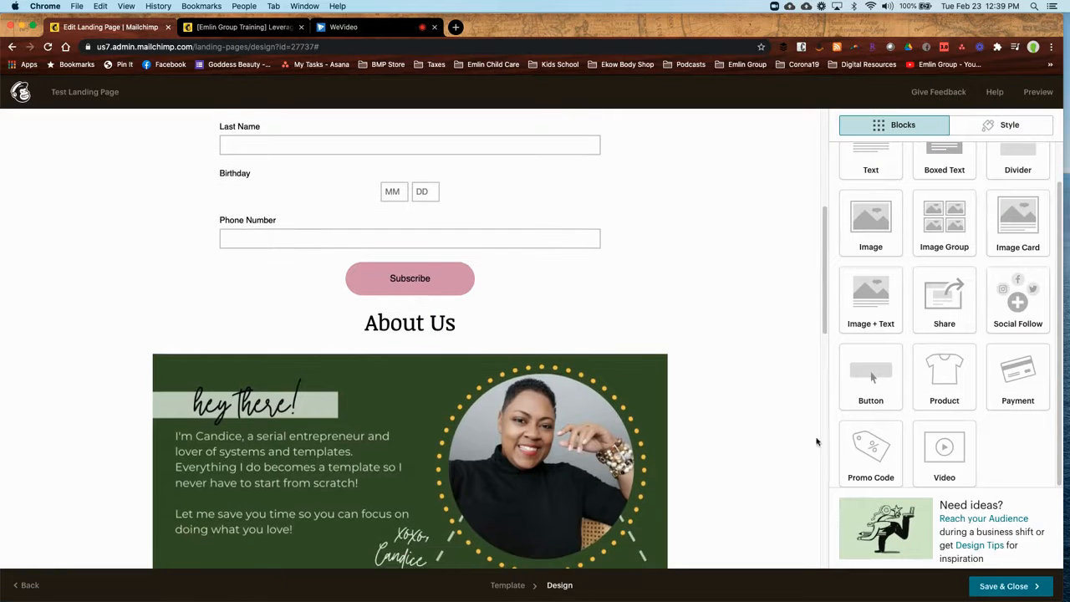
left_click(1014, 591)
left_click(1014, 592)
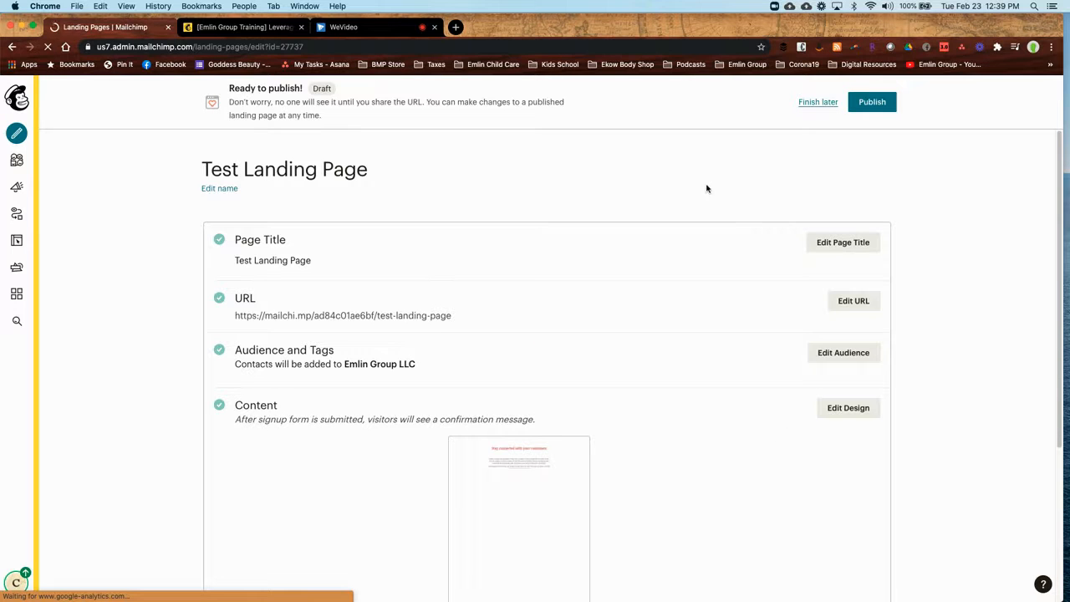
Review the landing page's title, URL, audience, content and Settings & Tracking sections before publishing
scroll(711, 390, "down", 1)
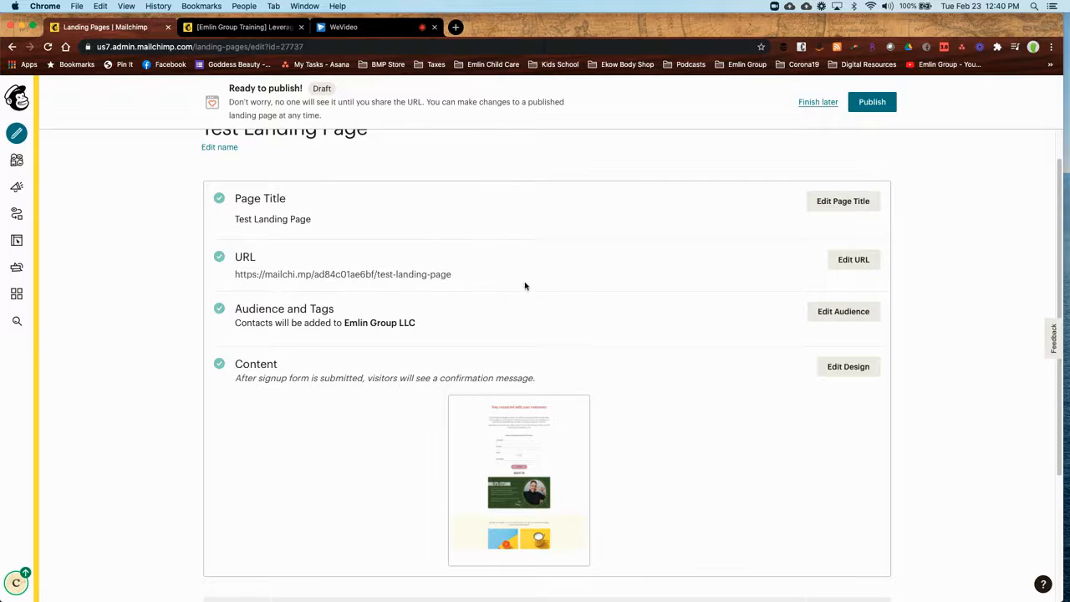
scroll(551, 294, "down", 3)
scroll(650, 304, "up", 4)
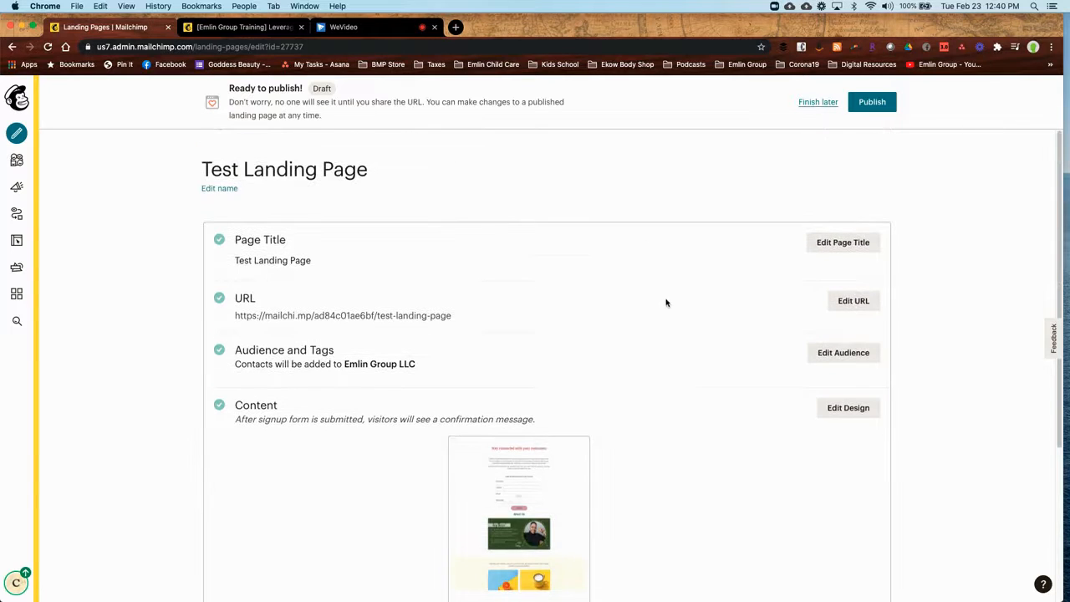
scroll(721, 322, "down", 3)
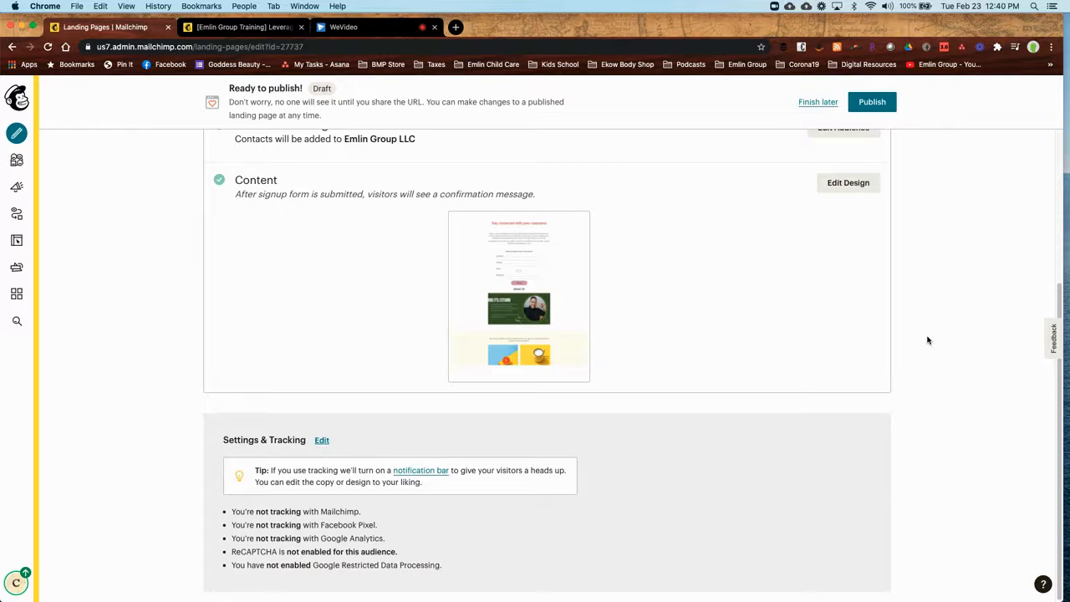
scroll(927, 339, "up", 3)
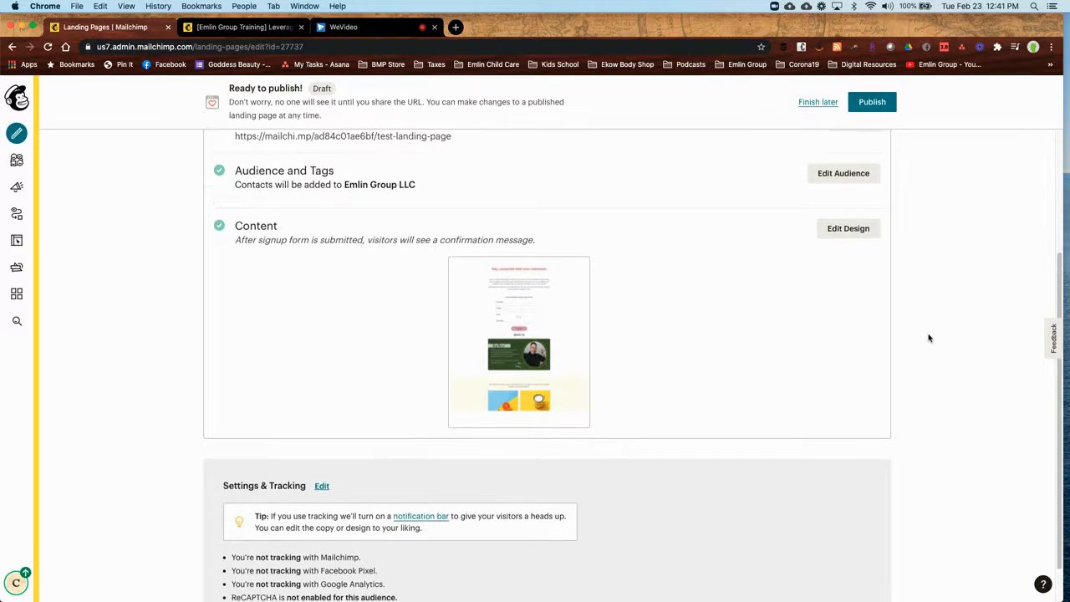
scroll(928, 338, "up", 2)
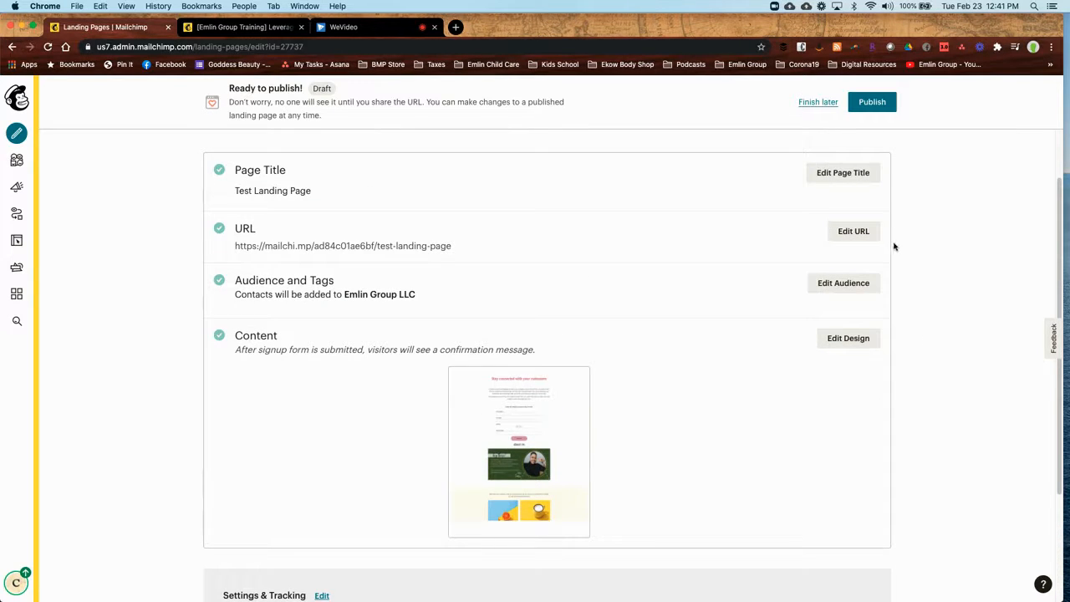
Publish the Test Landing Page and open its live page from the published URL
scroll(925, 240, "up", 2)
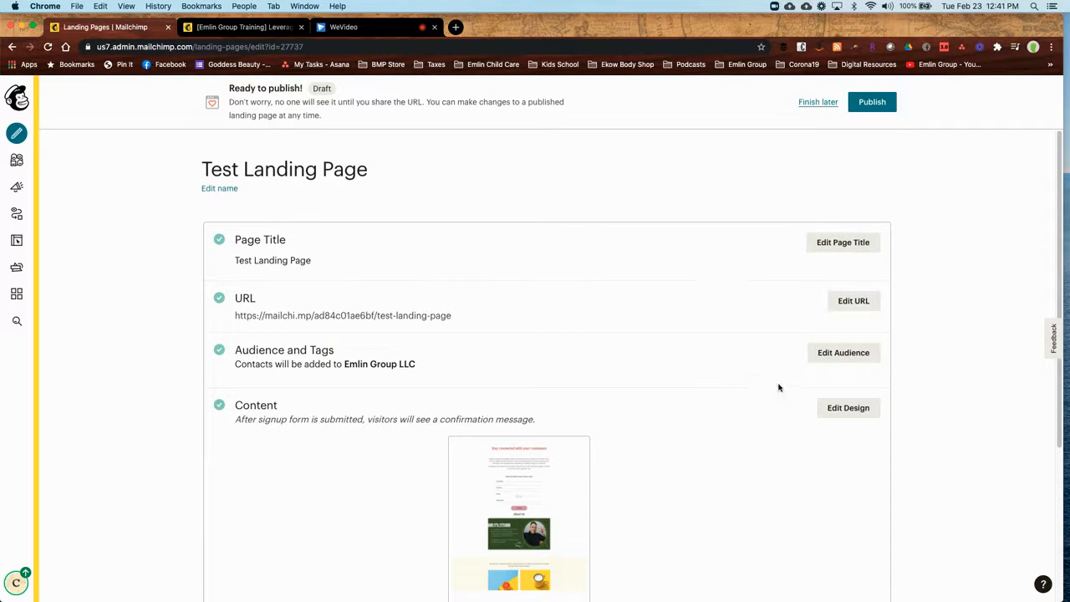
left_click(871, 107)
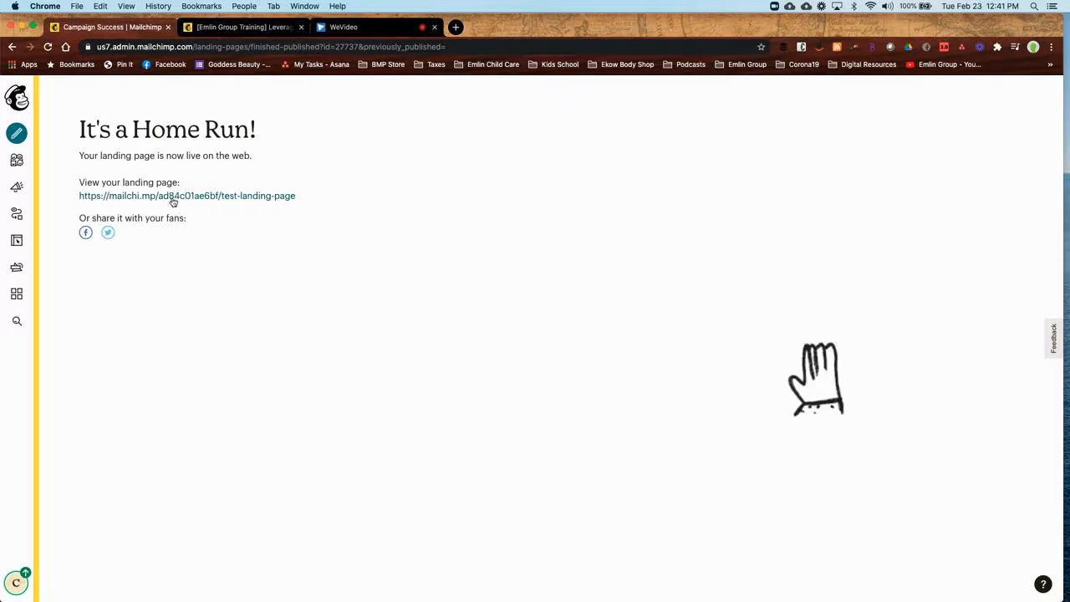
left_click(249, 203)
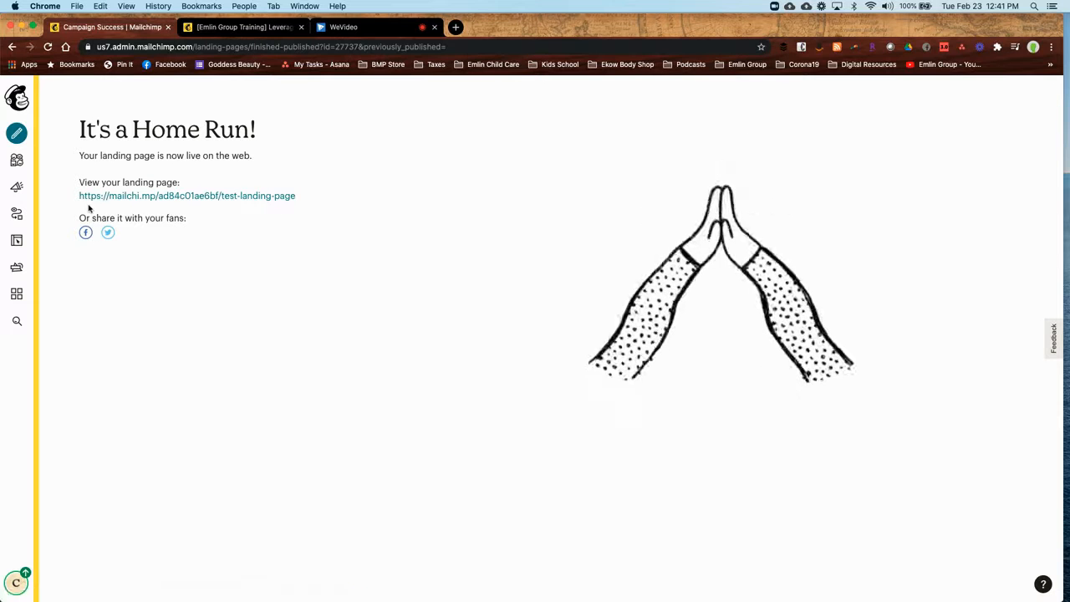
left_click(212, 197)
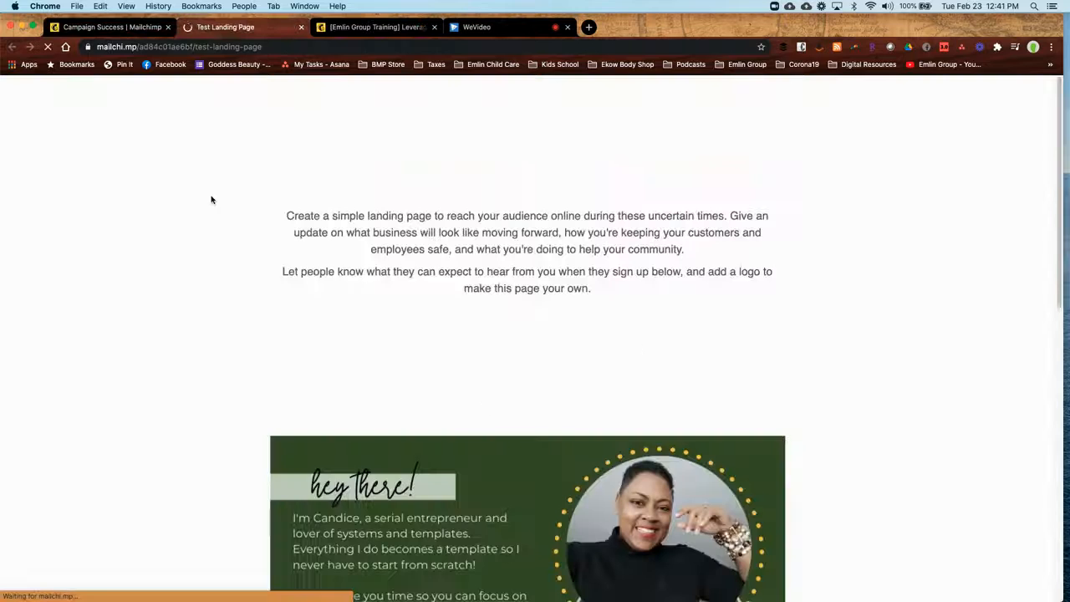
Review the live landing page from the signup form through the "Share any relevant updates" section, and return to its beginning
scroll(547, 394, "down", 10)
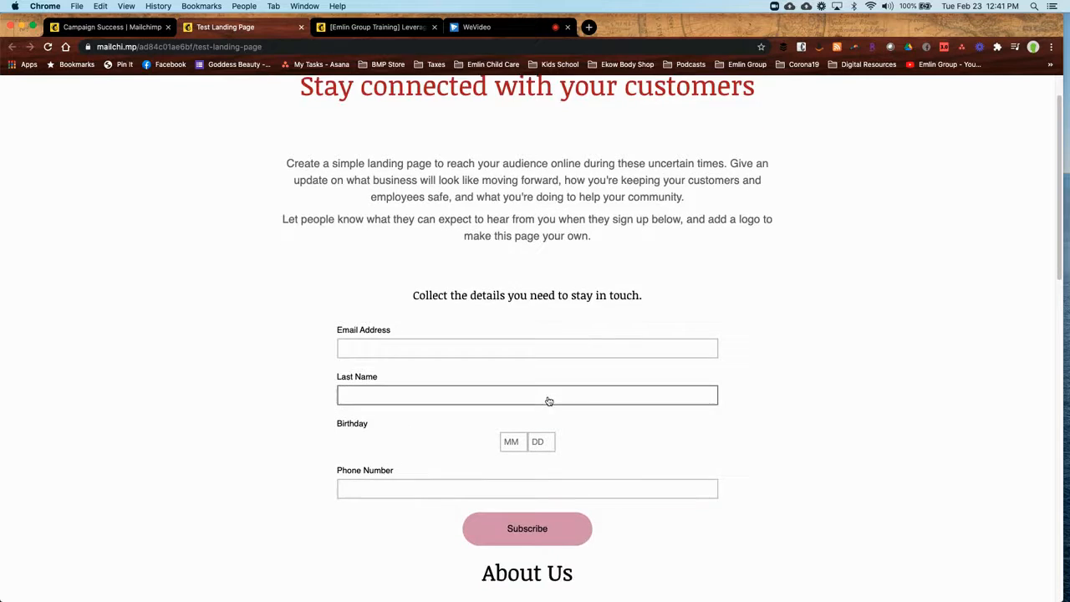
scroll(548, 397, "down", 8)
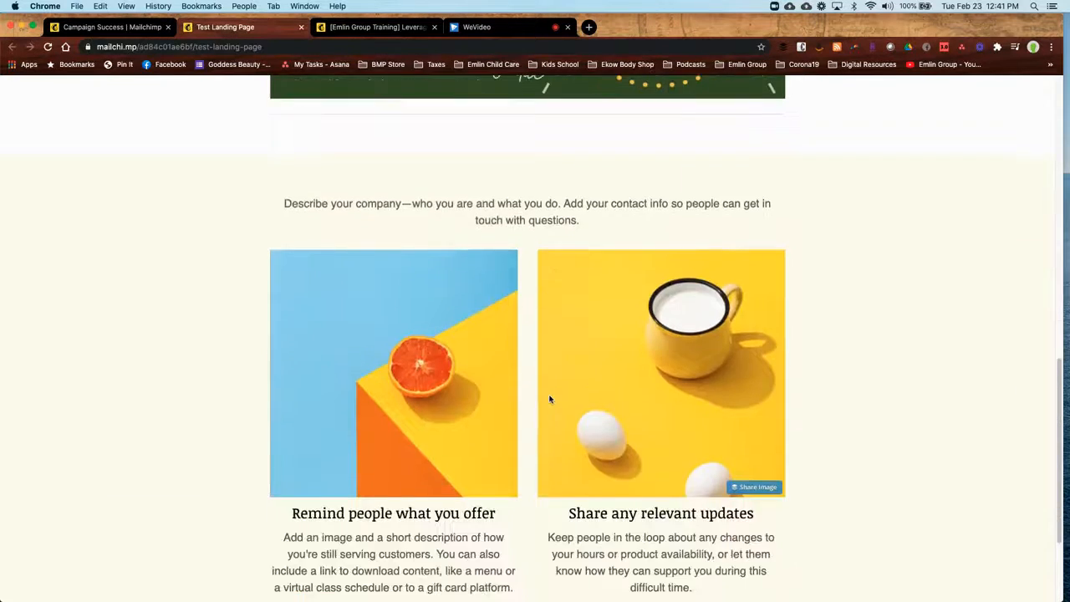
scroll(548, 397, "up", 17)
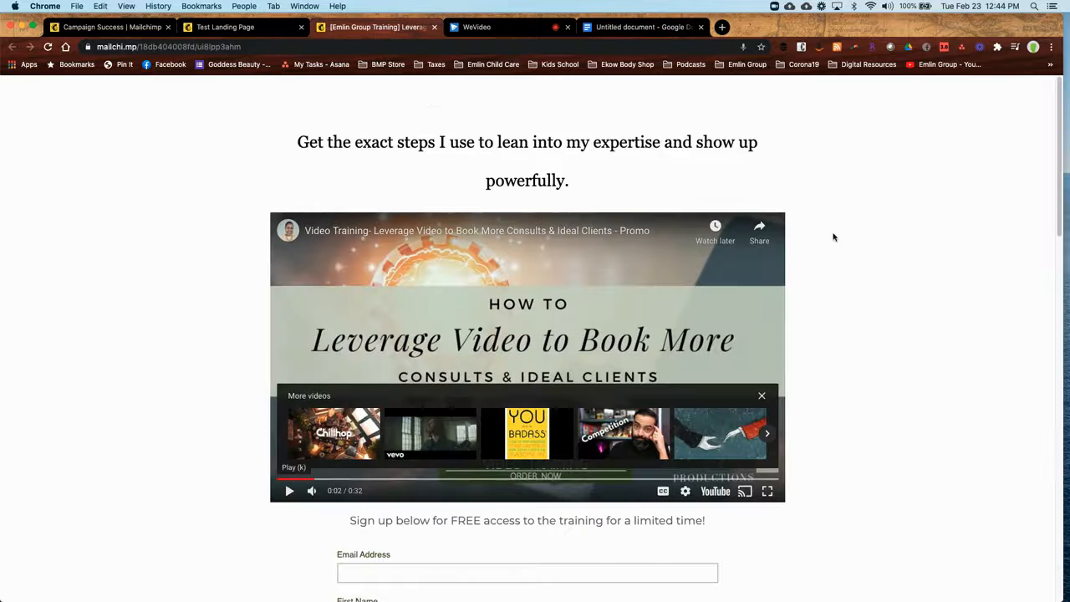
Dismiss the "More videos" suggestions covering the paused promo video on the Emlin Group Training landing page
left_click(762, 395)
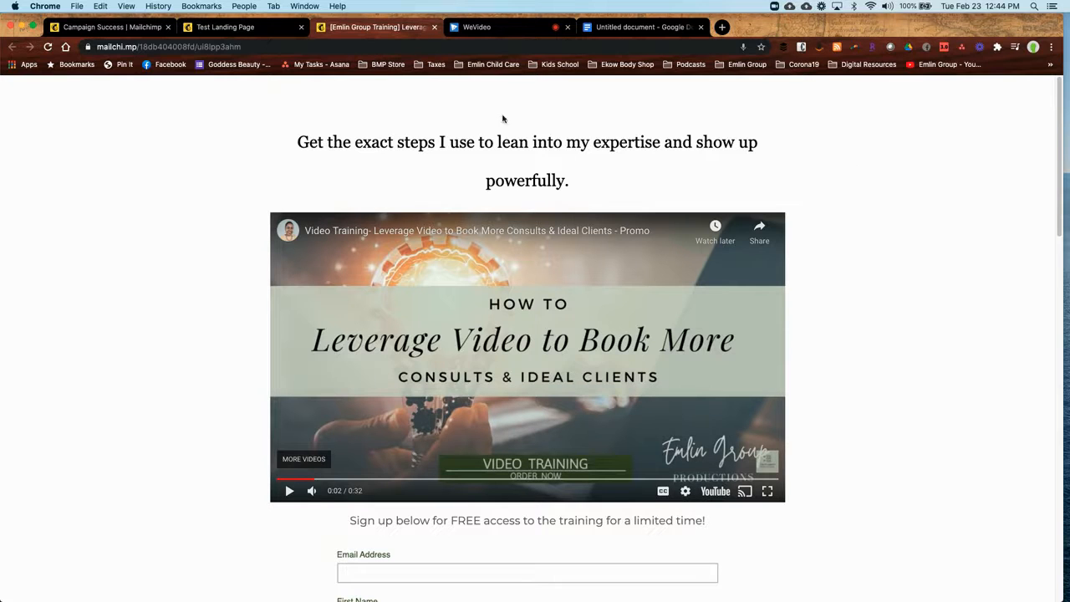